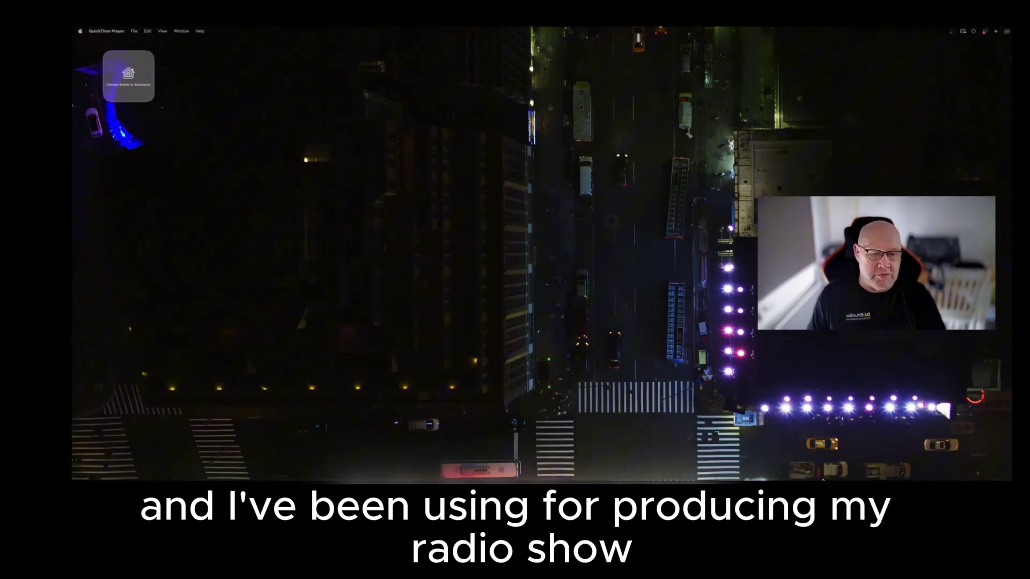
Launch DJ.Studio Next and open the auto-saved version of the Disco Sunday mix
{"action": "left_click", "coordinate": [882, 462]}
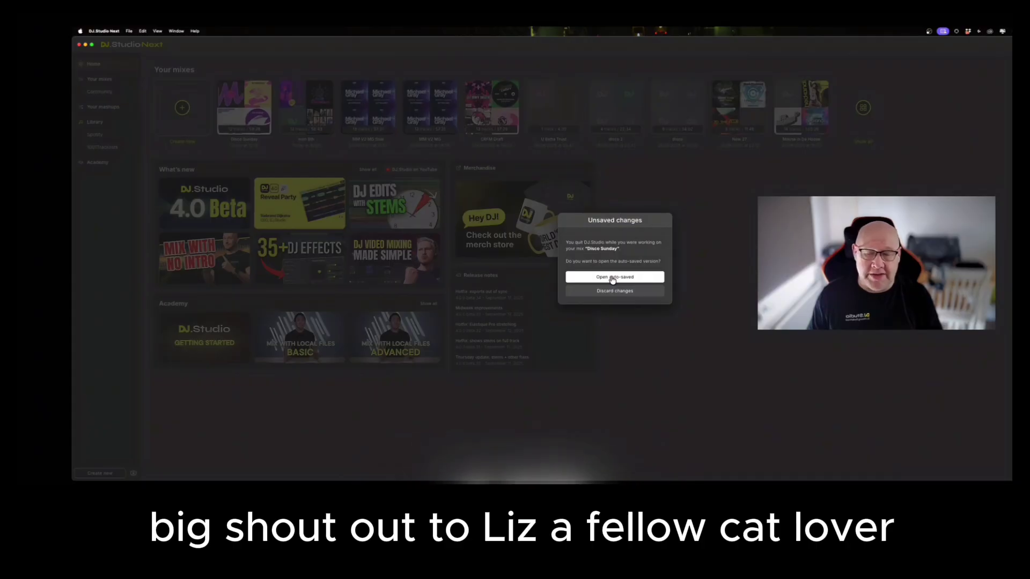
{"action": "left_click", "coordinate": [612, 278]}
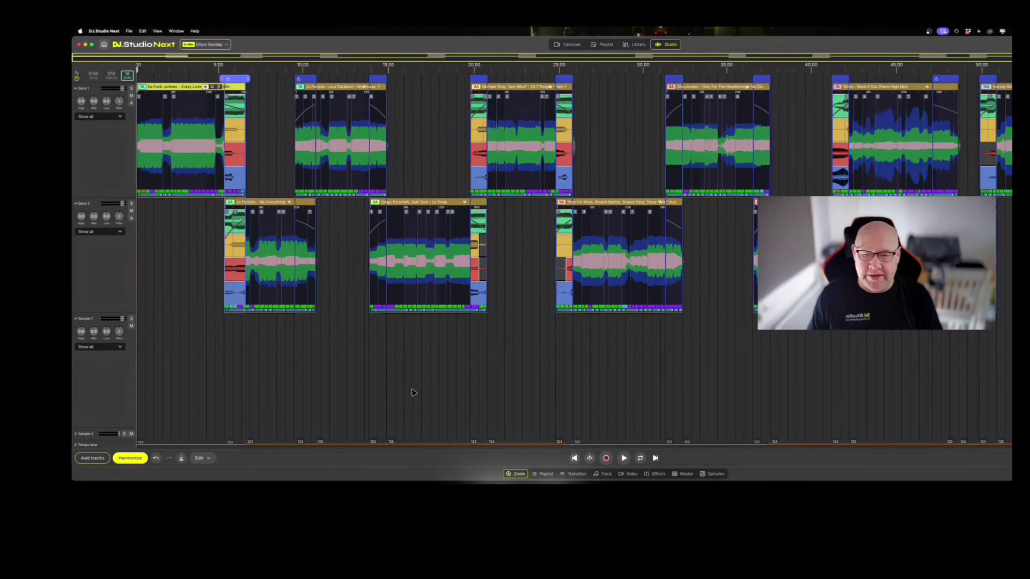
Examine the mix timeline and the stem transition between Crazy Love and My Everything
{"action": "scroll", "coordinate": [434, 381], "scroll_direction": "up", "scroll_amount": 5}
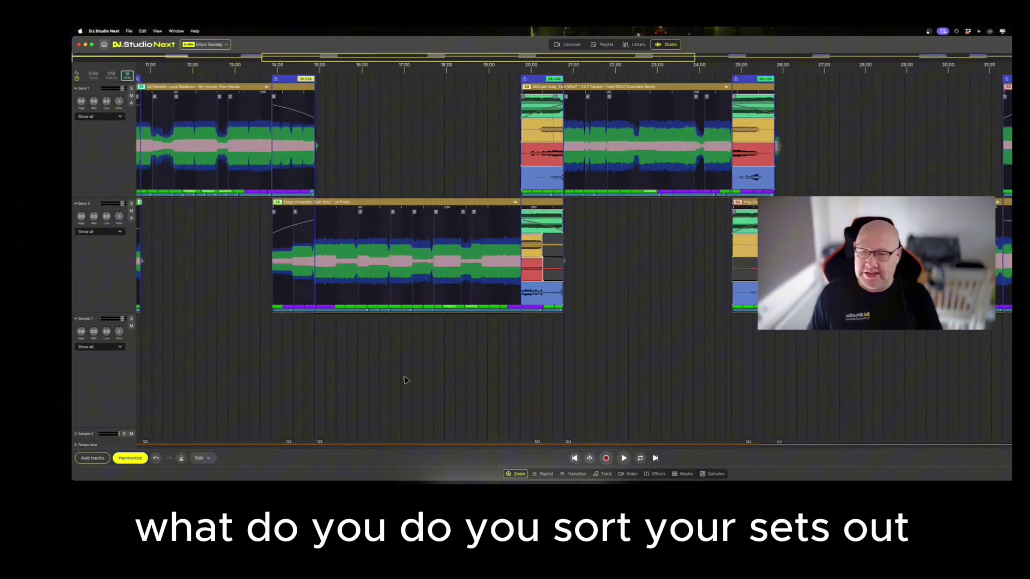
{"action": "scroll", "coordinate": [406, 380], "scroll_direction": "left", "scroll_amount": 10}
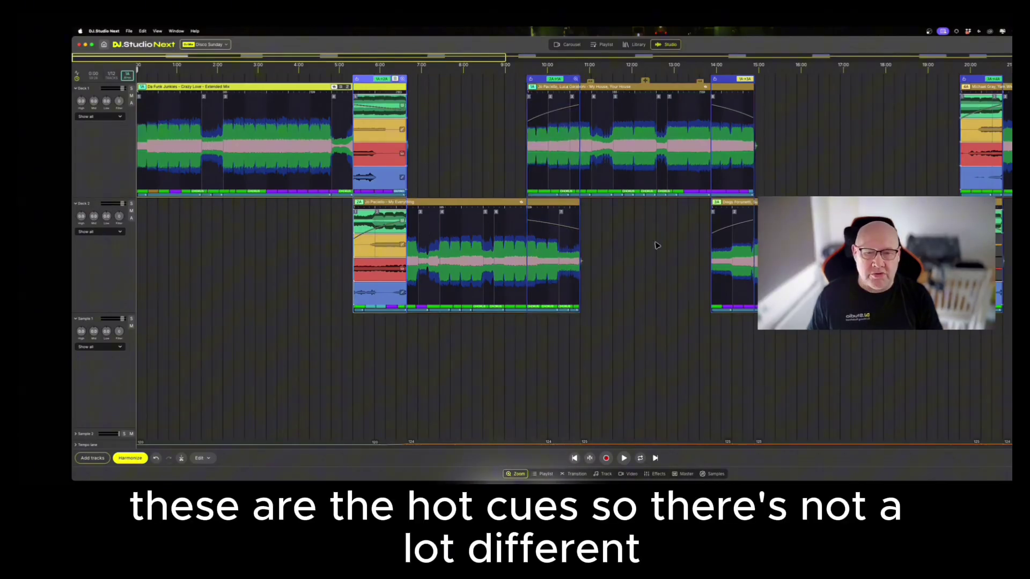
{"action": "scroll", "coordinate": [271, 273], "scroll_direction": "up", "scroll_amount": 5}
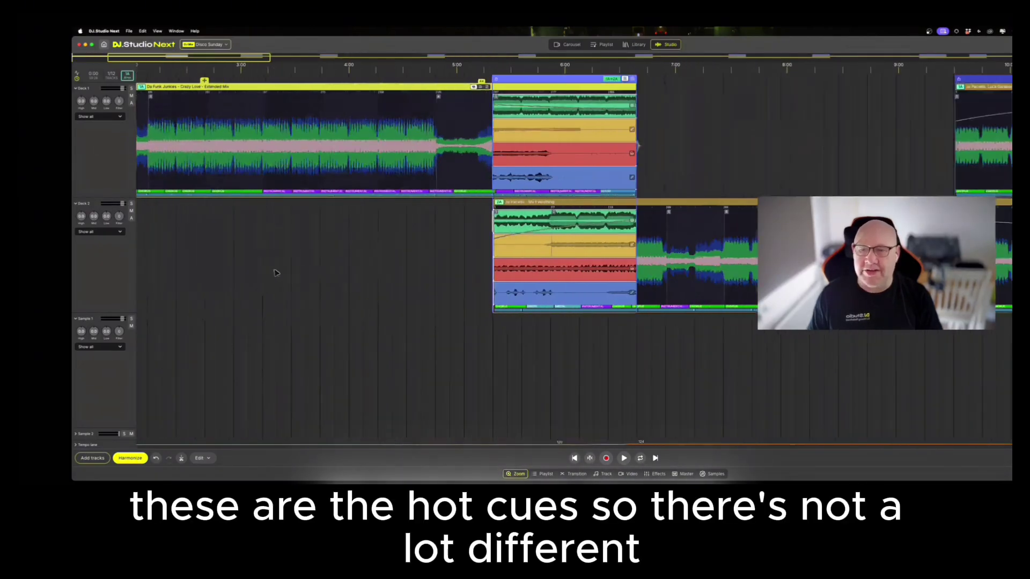
{"action": "scroll", "coordinate": [377, 285], "scroll_direction": "up", "scroll_amount": 3}
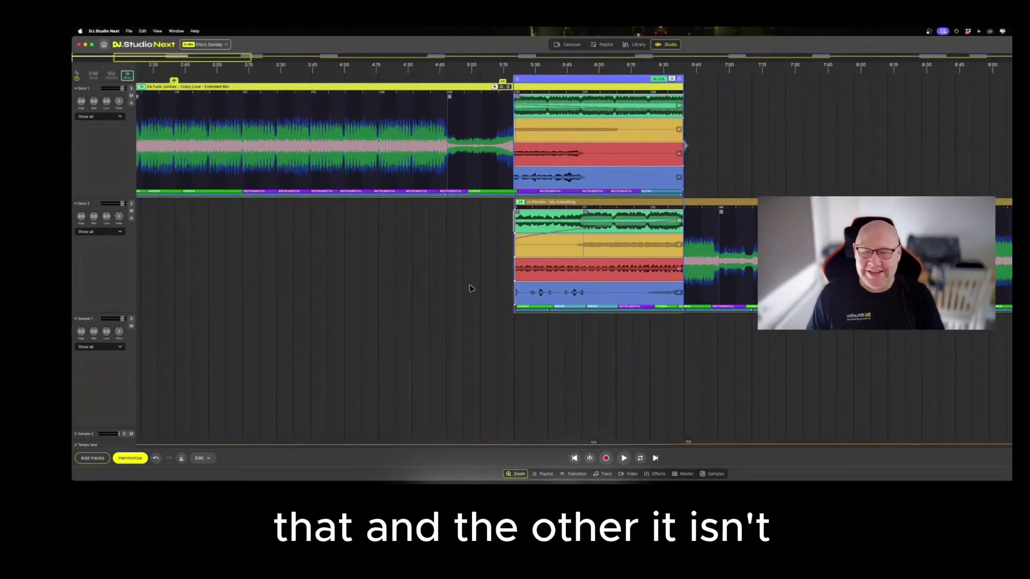
{"action": "scroll", "coordinate": [469, 318], "scroll_direction": "down", "scroll_amount": 2}
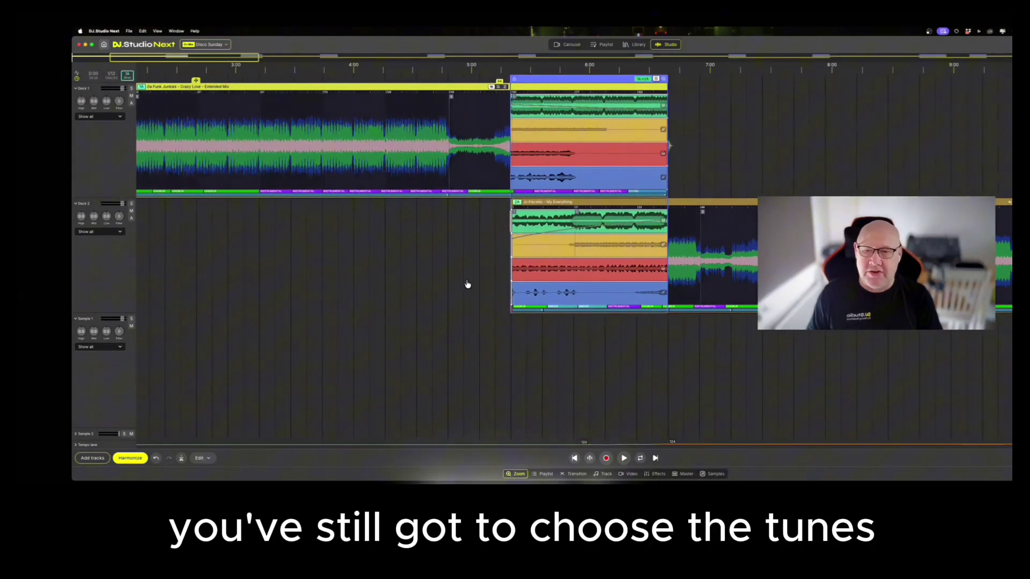
{"action": "scroll", "coordinate": [468, 307], "scroll_direction": "down", "scroll_amount": 3}
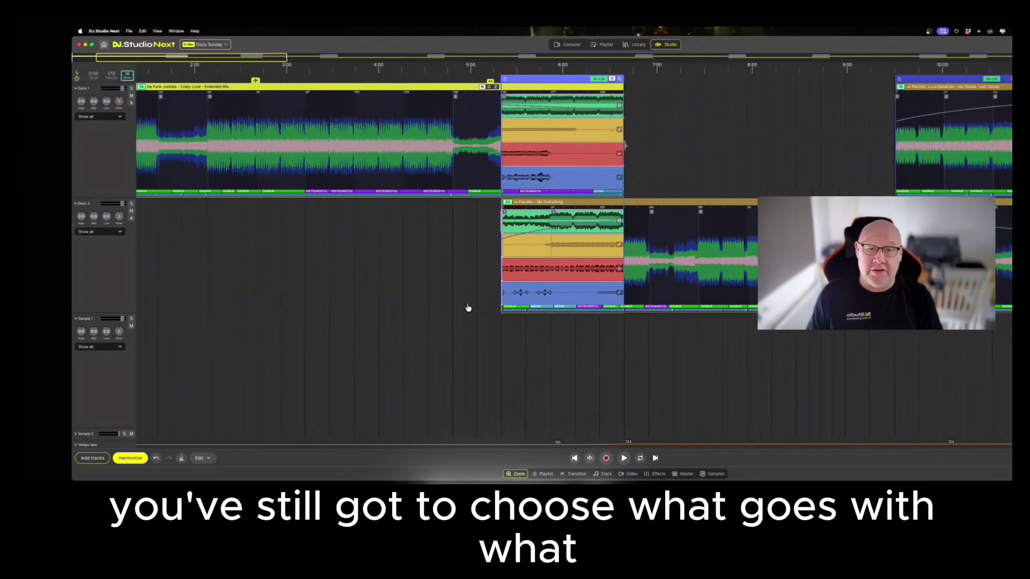
{"action": "scroll", "coordinate": [471, 310], "scroll_direction": "down", "scroll_amount": 1}
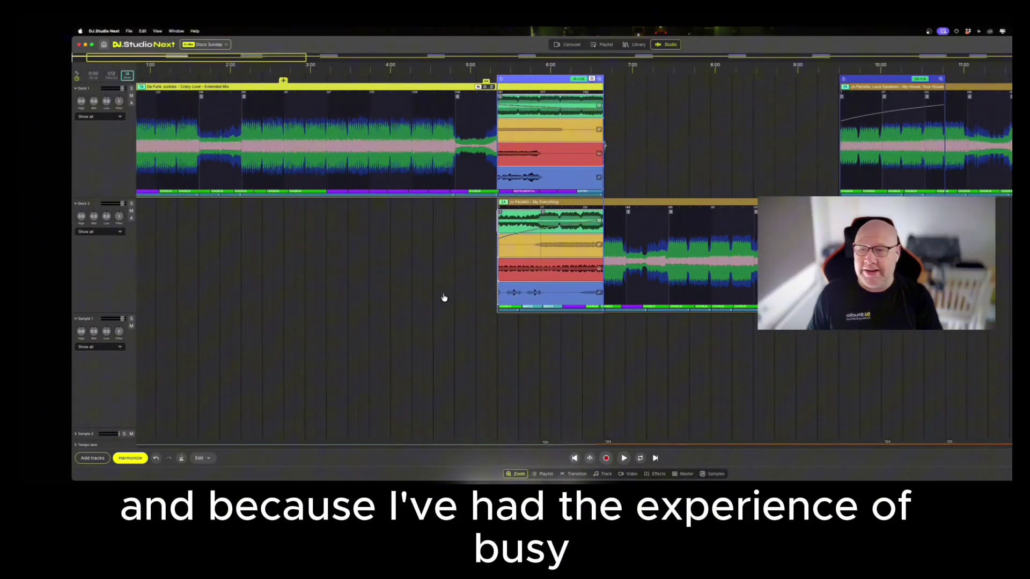
{"action": "scroll", "coordinate": [442, 296], "scroll_direction": "down", "scroll_amount": 1}
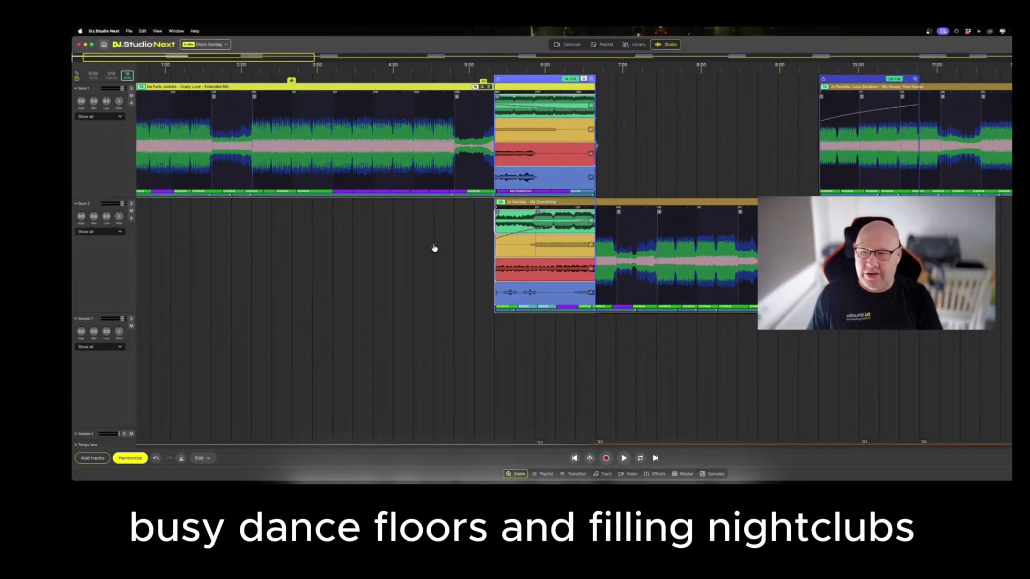
{"action": "scroll", "coordinate": [438, 252], "scroll_direction": "up", "scroll_amount": 2}
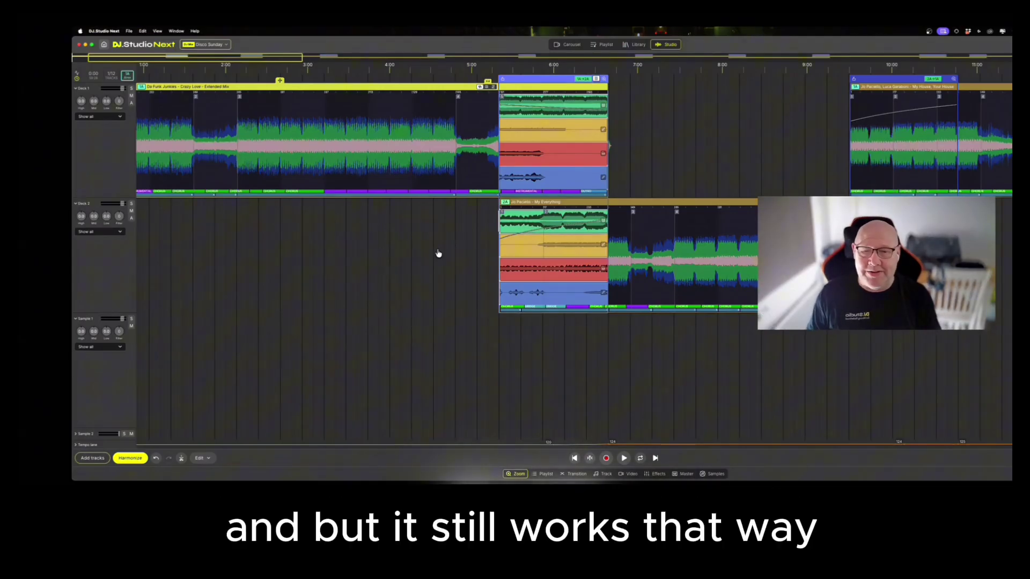
{"action": "scroll", "coordinate": [452, 284], "scroll_direction": "up", "scroll_amount": 5}
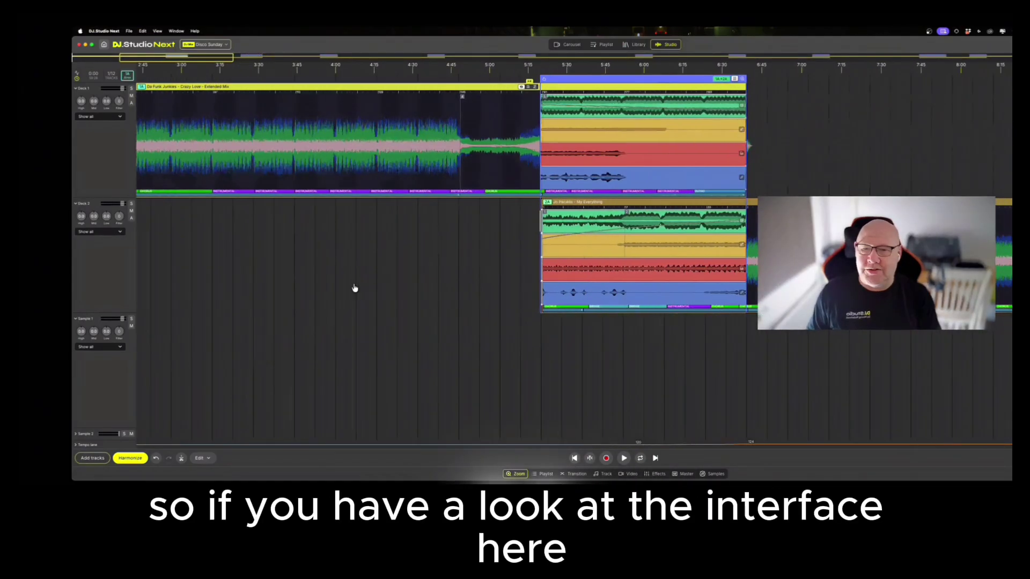
{"action": "left_click_drag", "start_coordinate": [493, 285], "coordinate": [639, 298]}
{"action": "left_click_drag", "start_coordinate": [365, 265], "coordinate": [591, 279]}
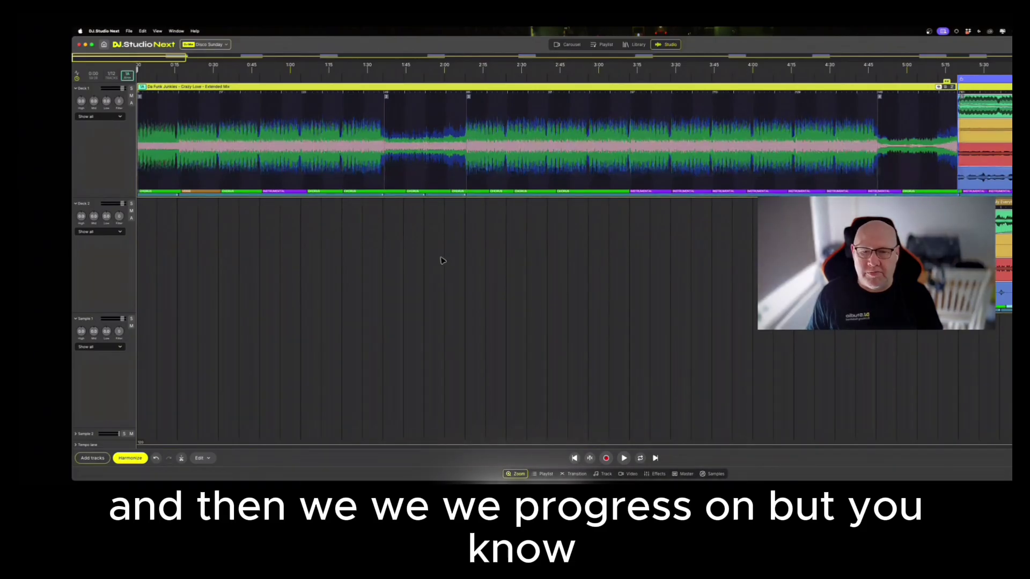
Examine the waveform of Crazy Love, including its breakdown, hot cues and the point where the mix into My Everything starts
{"action": "scroll", "coordinate": [426, 233], "scroll_direction": "right", "scroll_amount": 1}
{"action": "scroll", "coordinate": [426, 233], "scroll_direction": "up", "scroll_amount": 5}
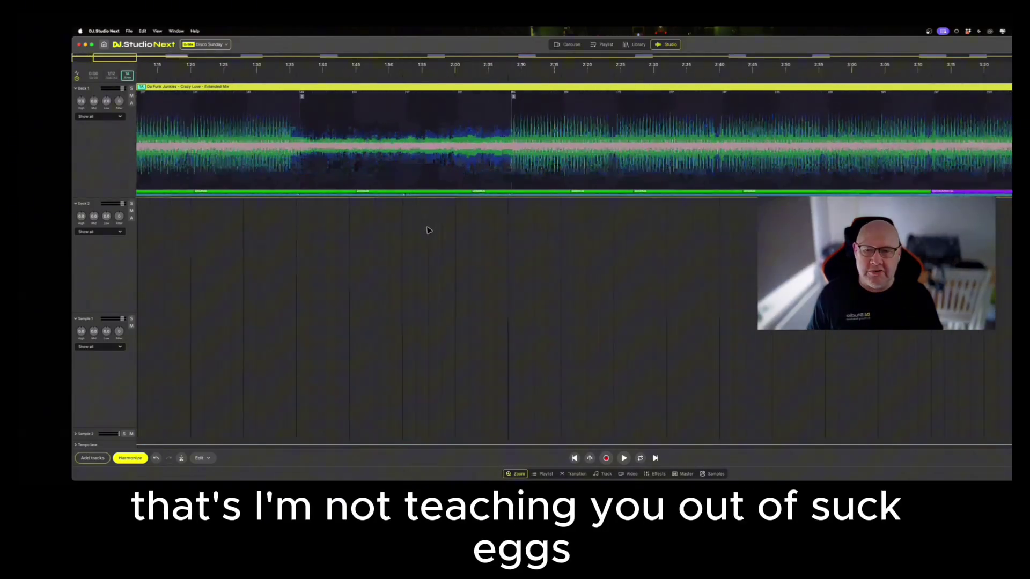
{"action": "scroll", "coordinate": [338, 247], "scroll_direction": "down", "scroll_amount": 5}
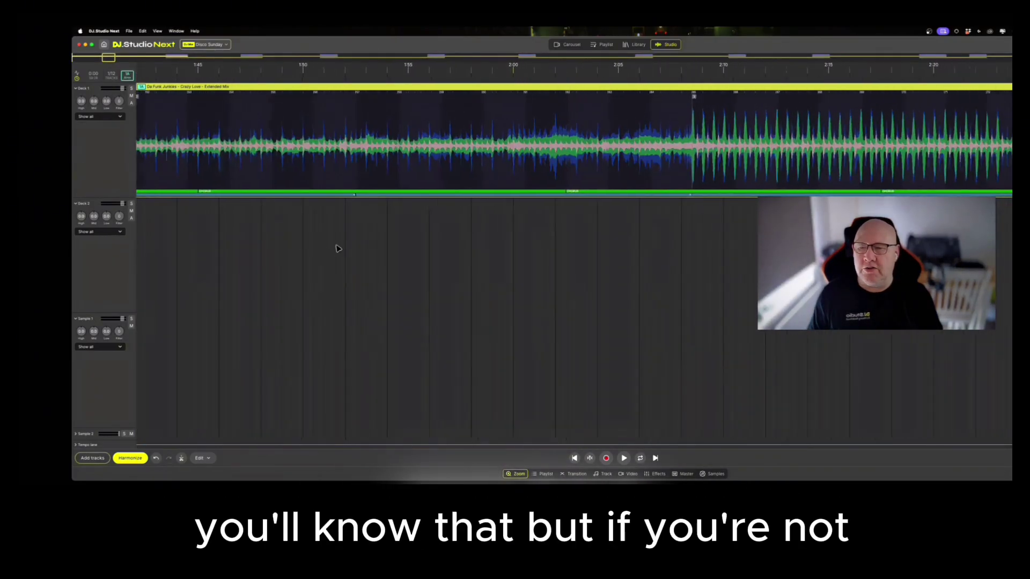
{"action": "scroll", "coordinate": [338, 246], "scroll_direction": "down", "scroll_amount": 3}
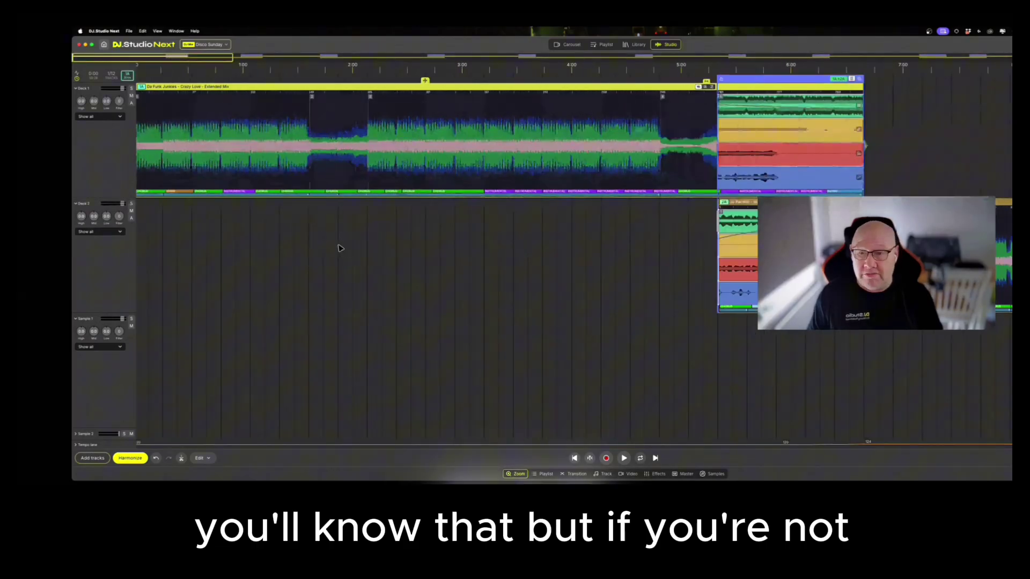
{"action": "scroll", "coordinate": [369, 252], "scroll_direction": "left", "scroll_amount": 1}
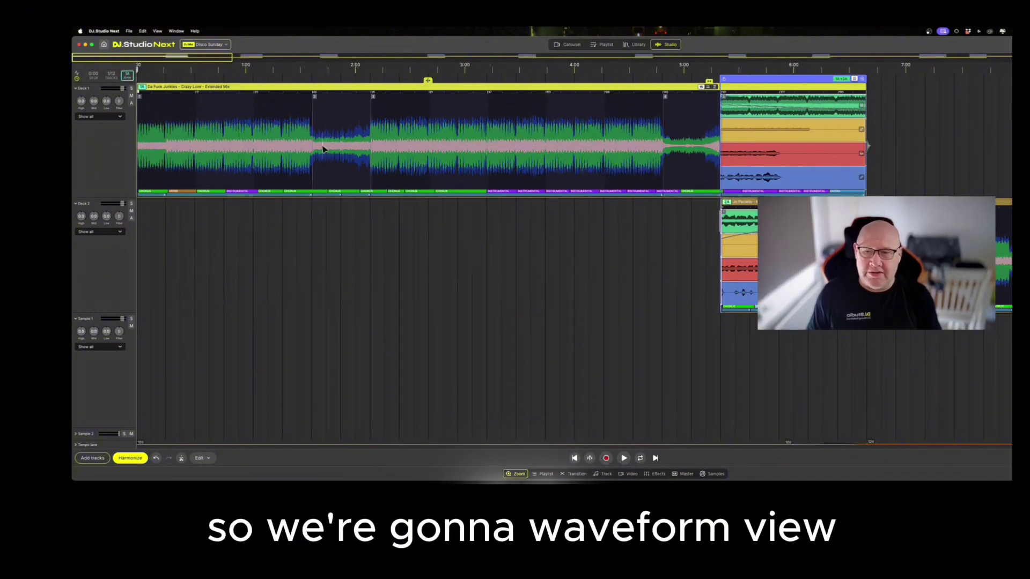
{"action": "scroll", "coordinate": [585, 266], "scroll_direction": "right", "scroll_amount": 5}
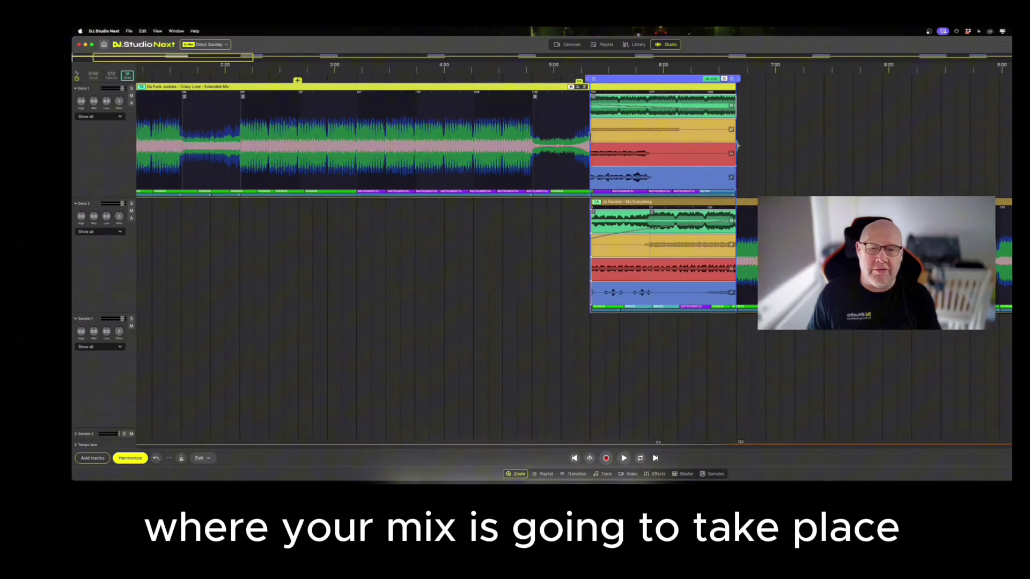
{"action": "scroll", "coordinate": [407, 268], "scroll_direction": "left", "scroll_amount": 5}
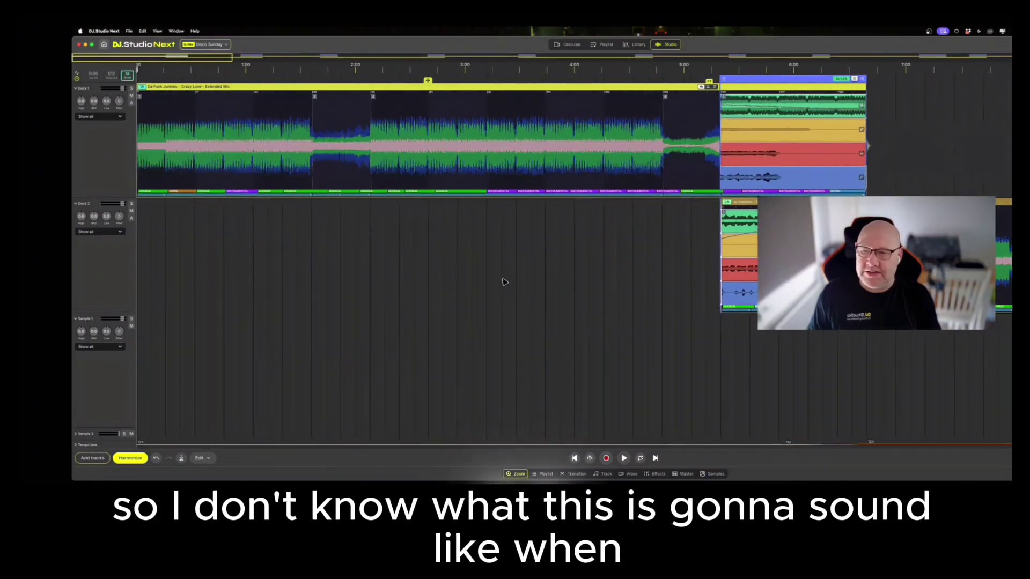
Play Crazy Love from its breakdown at about 1:38, and pause the playback
{"action": "left_click", "coordinate": [318, 230]}
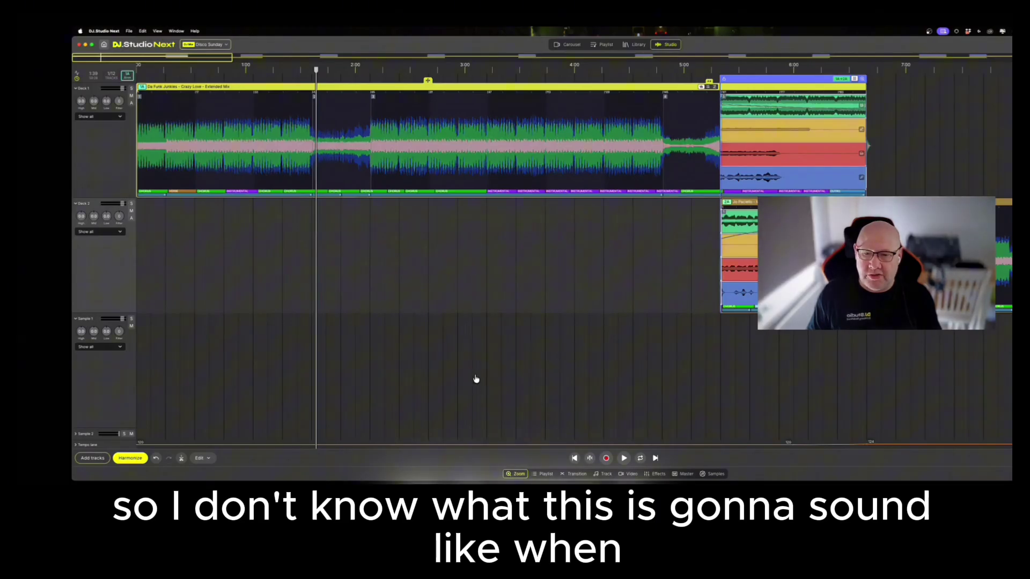
{"action": "left_click", "coordinate": [623, 458]}
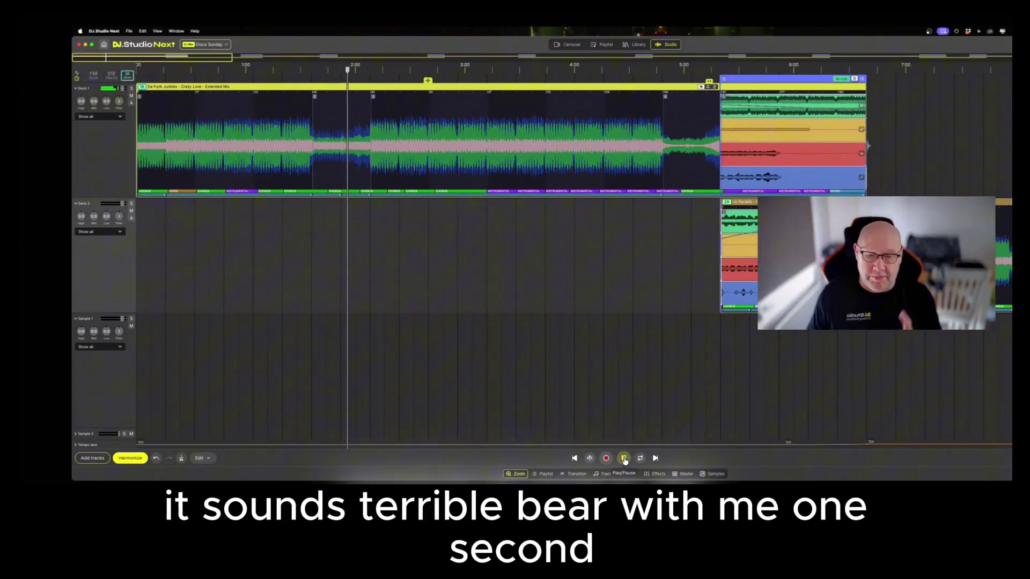
{"action": "left_click", "coordinate": [624, 459]}
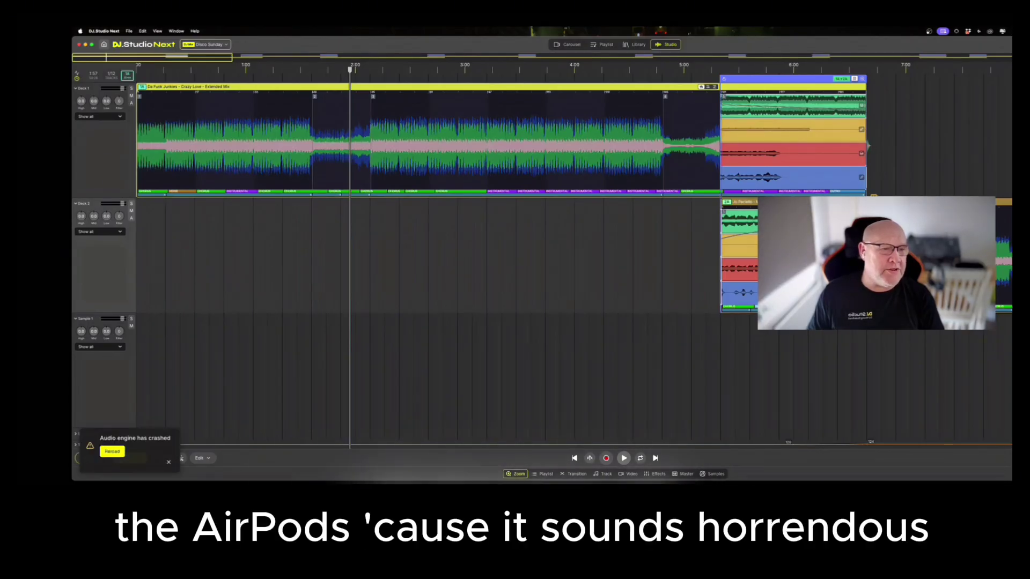
Reload the crashed audio engine and reopen the auto-saved version of the Disco Sunday mix
{"action": "left_click", "coordinate": [977, 99]}
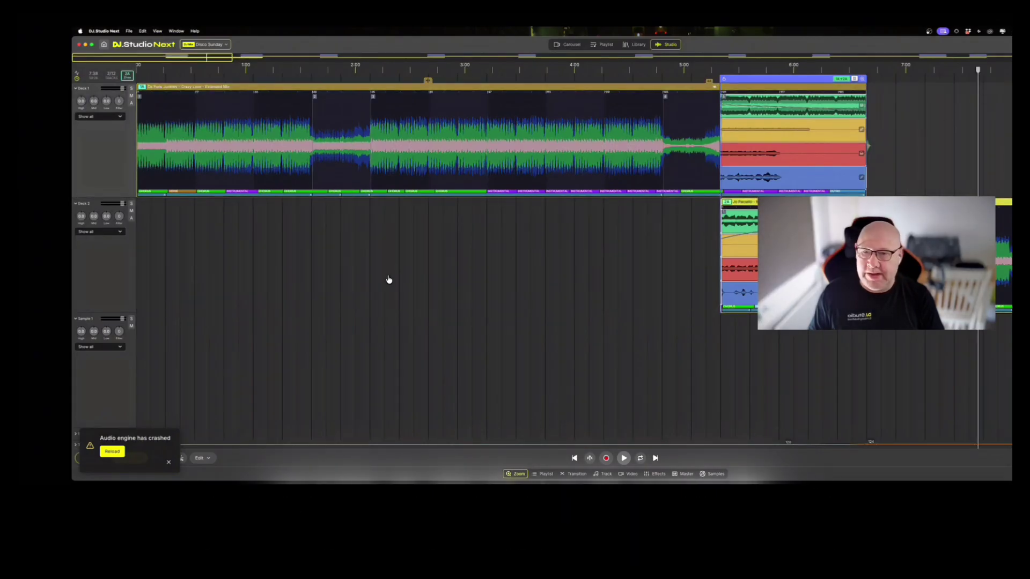
{"action": "left_click", "coordinate": [369, 308]}
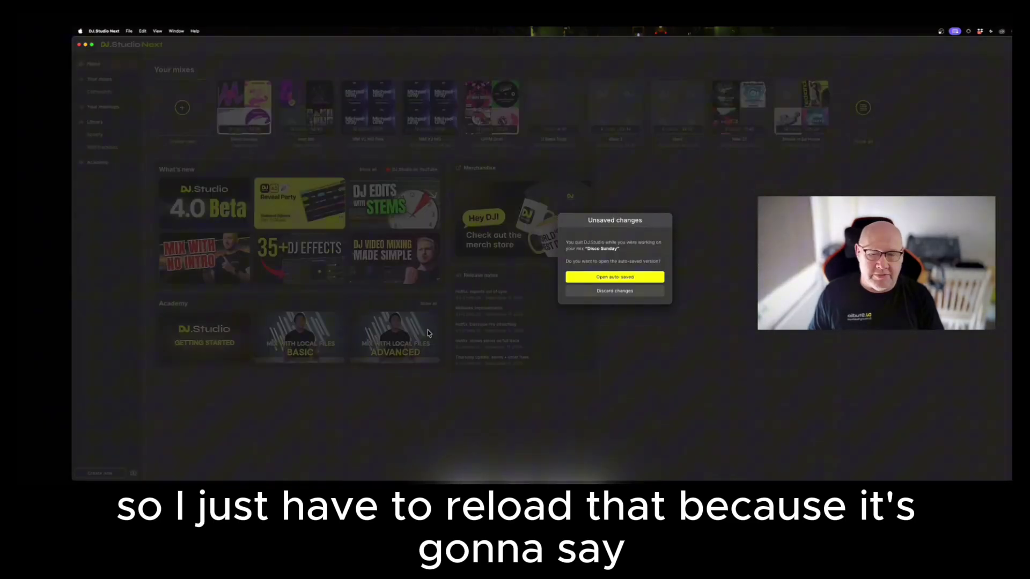
{"action": "left_click", "coordinate": [622, 278]}
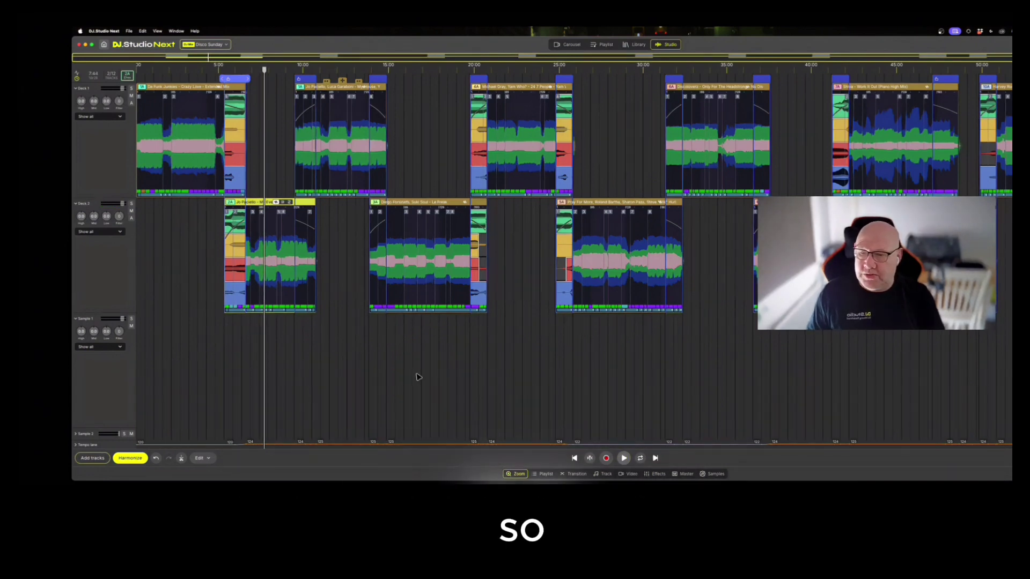
Swap the red bass stems at about 5:52, muting My Everything's before that point and Crazy Love's after it
{"action": "scroll", "coordinate": [217, 360], "scroll_direction": "up", "scroll_amount": 10}
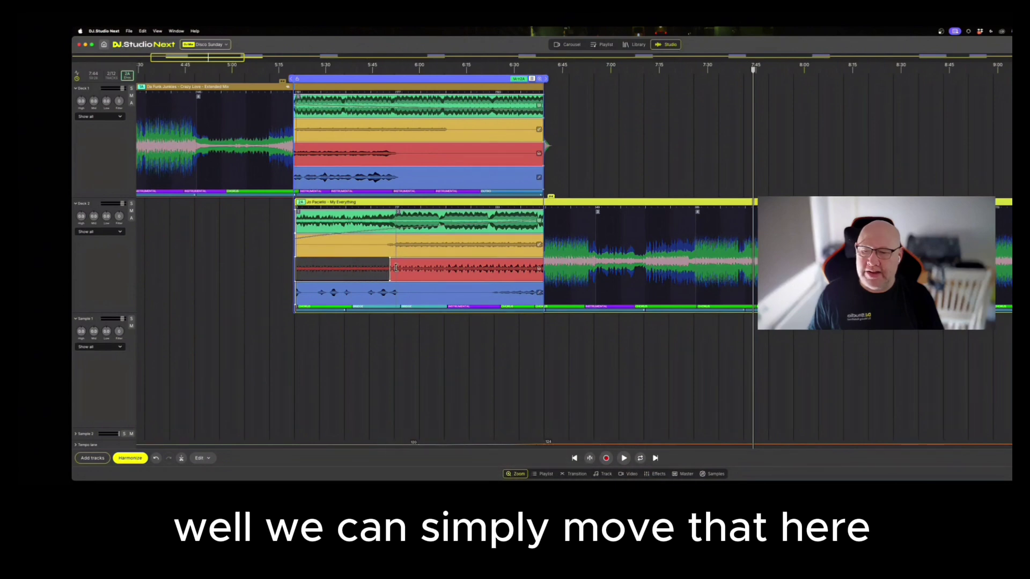
{"action": "left_click_drag", "start_coordinate": [395, 268], "coordinate": [400, 267]}
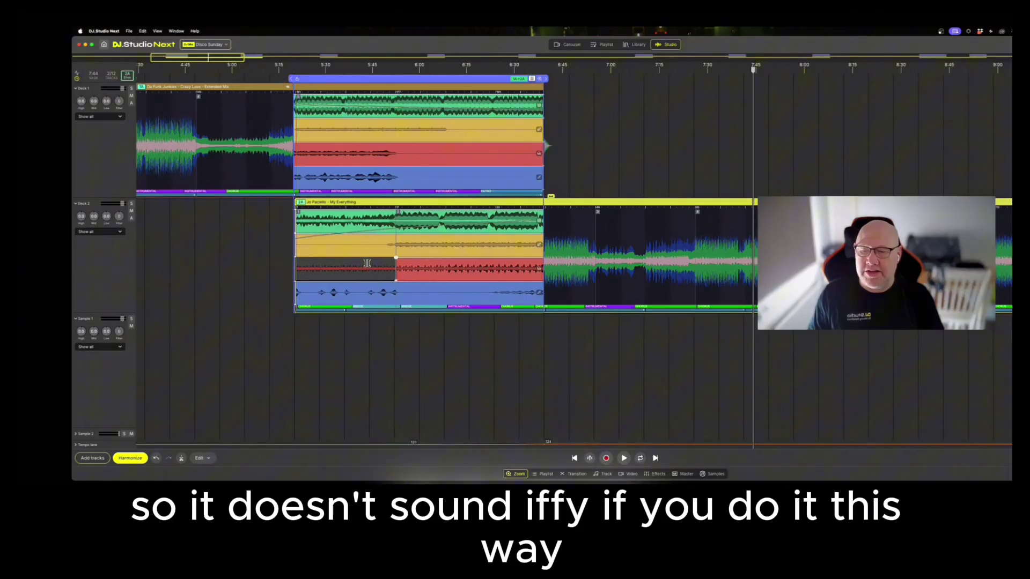
{"action": "mouse_move", "coordinate": [372, 267]}
{"action": "left_mouse_down"}
{"action": "mouse_move", "coordinate": [354, 265]}
{"action": "mouse_move", "coordinate": [375, 269]}
{"action": "left_mouse_up"}
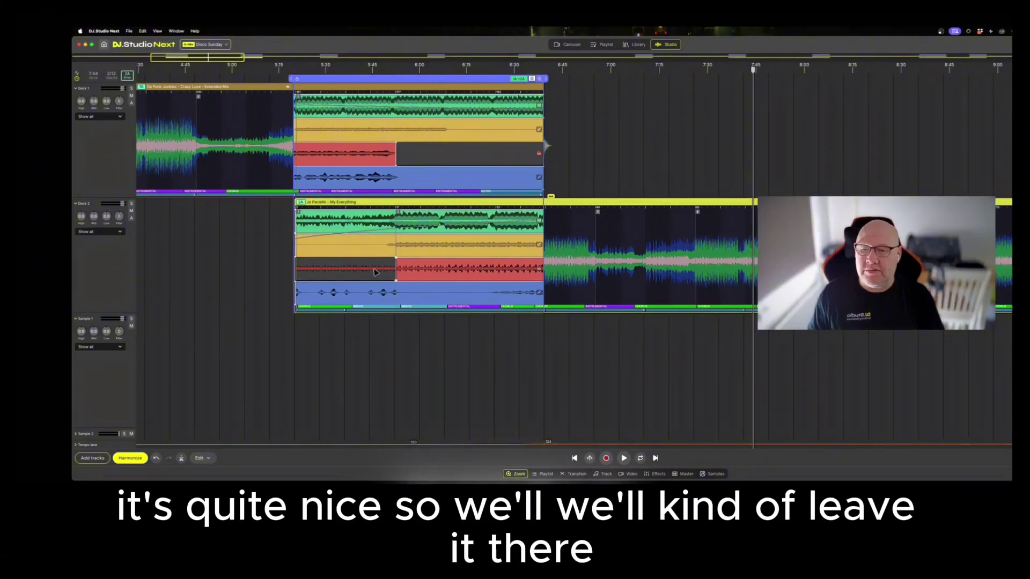
Play the transition from about 5:17 and examine how the beats and stems of the two tracks line up
{"action": "left_click", "coordinate": [284, 320]}
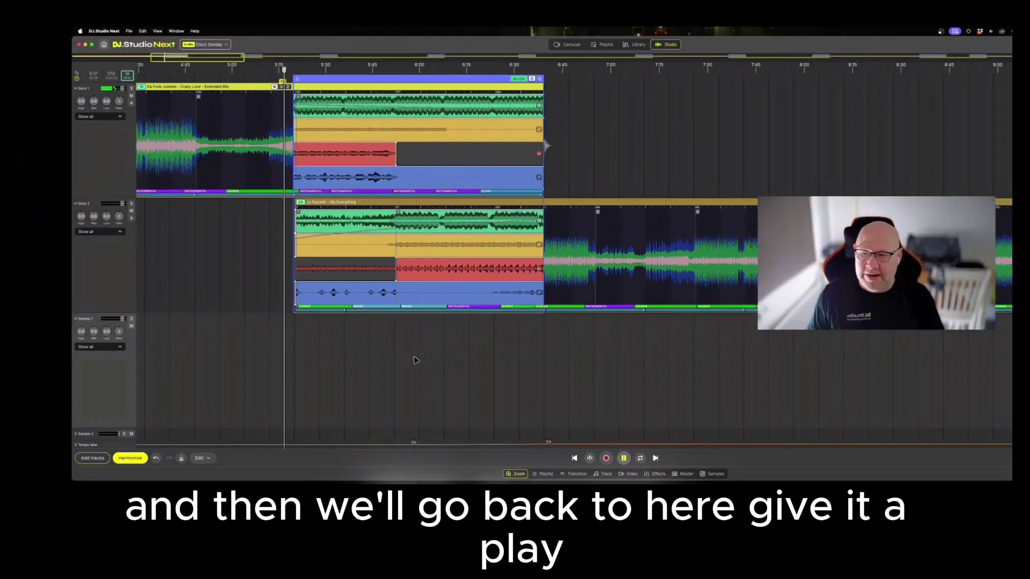
{"action": "scroll", "coordinate": [421, 358], "scroll_direction": "up", "scroll_amount": 2}
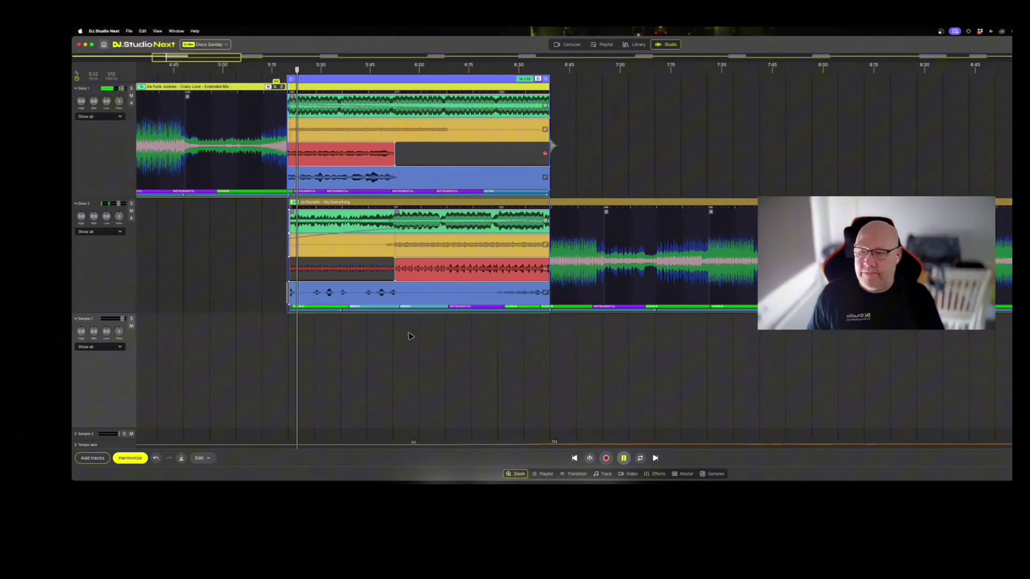
{"action": "scroll", "coordinate": [379, 323], "scroll_direction": "up", "scroll_amount": 5}
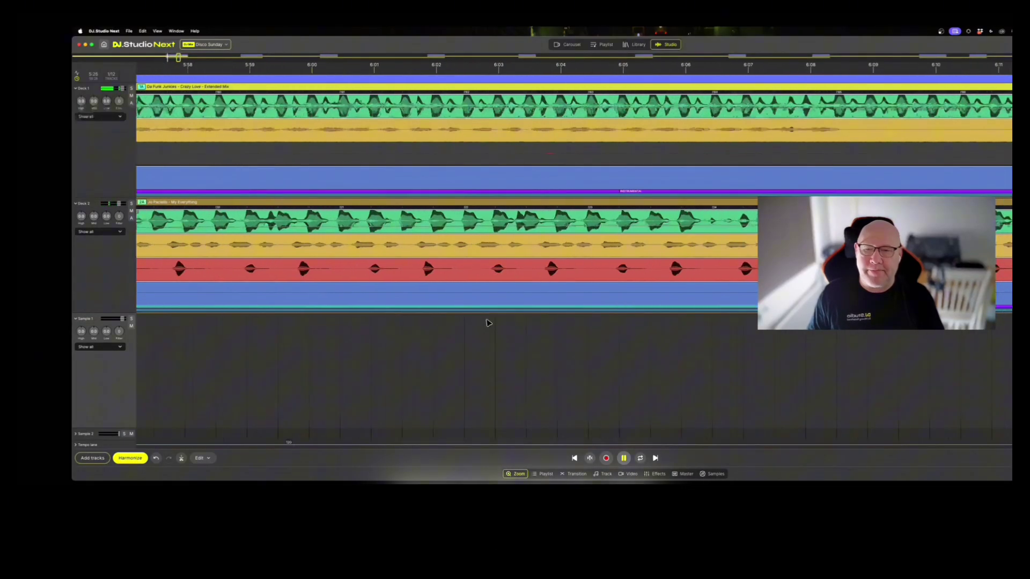
{"action": "scroll", "coordinate": [488, 323], "scroll_direction": "up", "scroll_amount": 4}
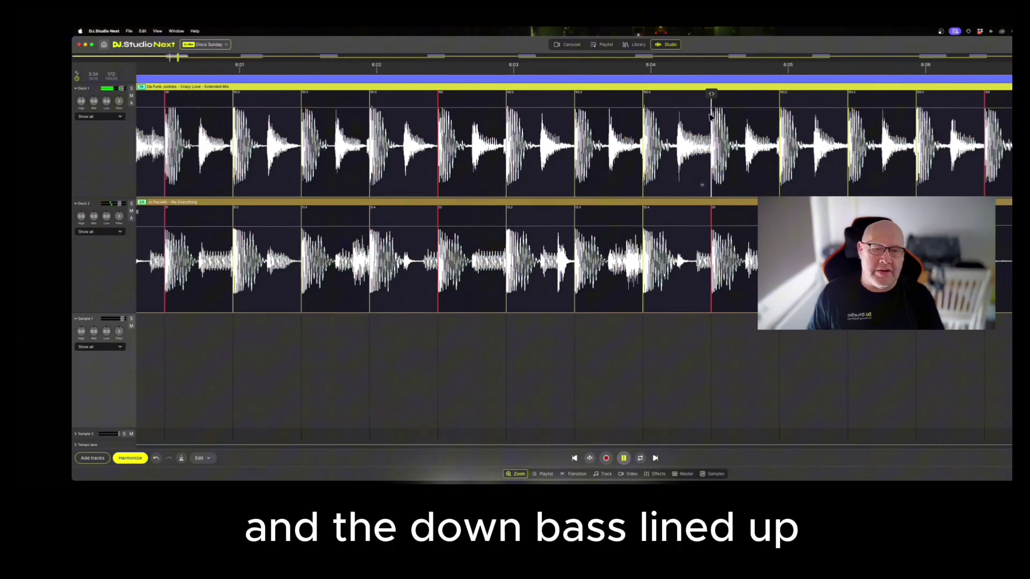
{"action": "scroll", "coordinate": [616, 334], "scroll_direction": "down", "scroll_amount": 3}
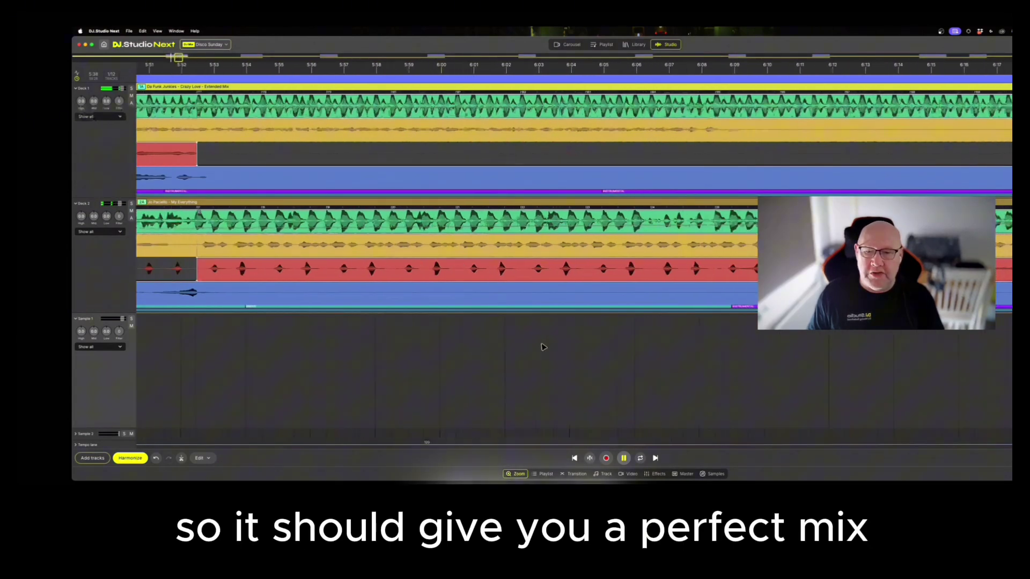
{"action": "scroll", "coordinate": [542, 347], "scroll_direction": "down", "scroll_amount": 3}
{"action": "scroll", "coordinate": [543, 346], "scroll_direction": "down", "scroll_amount": 1}
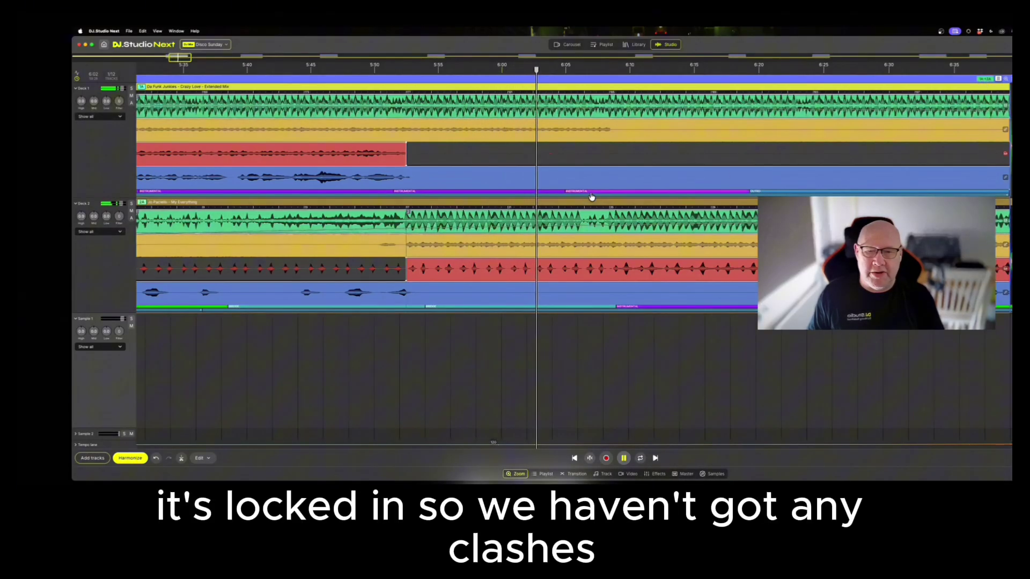
{"action": "scroll", "coordinate": [496, 357], "scroll_direction": "down", "scroll_amount": 2}
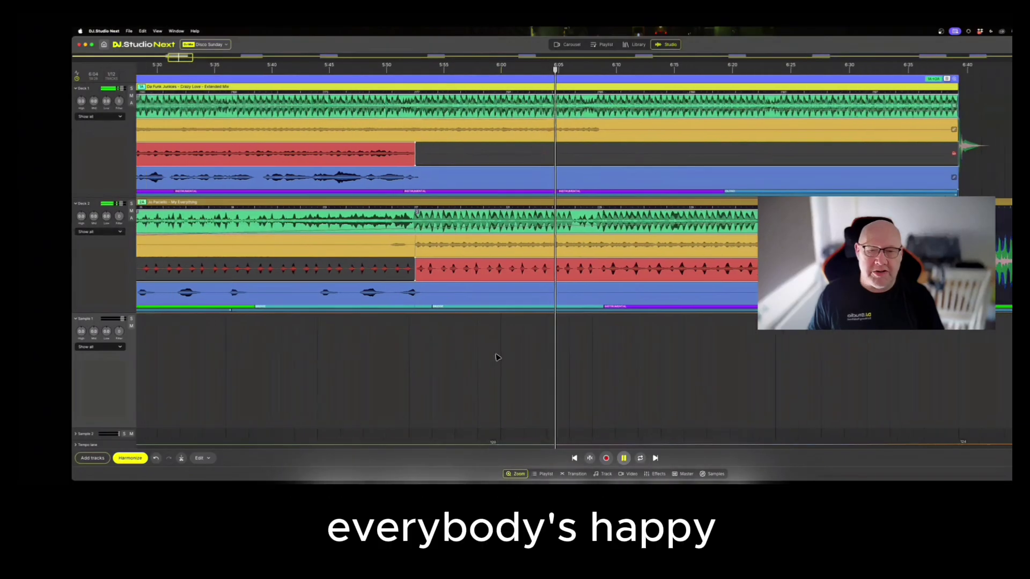
Hide the stems in the Crazy Love to My Everything transition and raise the starting volume of My Everything's fade-in slightly
{"action": "scroll", "coordinate": [494, 356], "scroll_direction": "down", "scroll_amount": 3}
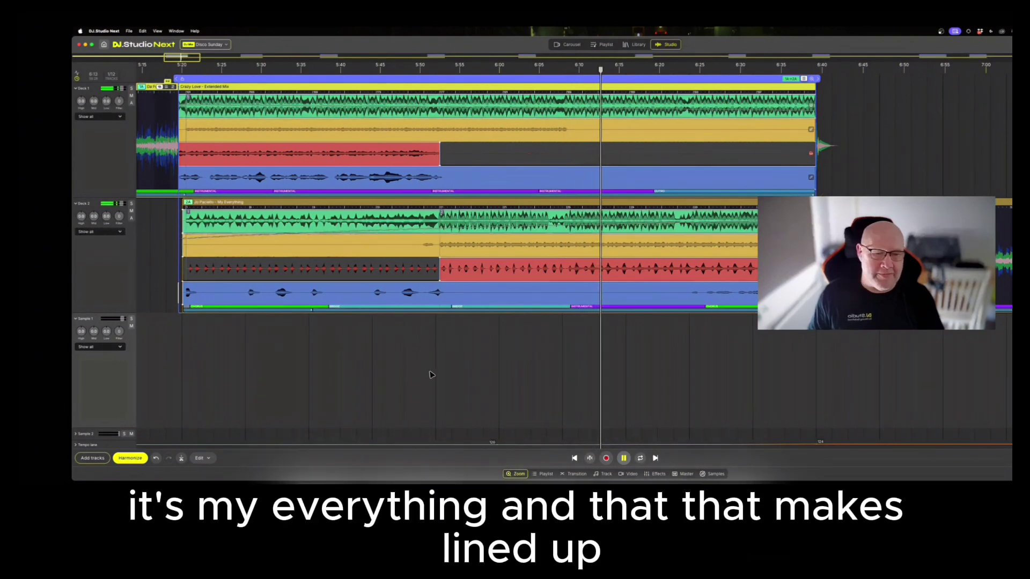
{"action": "scroll", "coordinate": [443, 378], "scroll_direction": "down", "scroll_amount": 1}
{"action": "scroll", "coordinate": [443, 377], "scroll_direction": "down", "scroll_amount": 3}
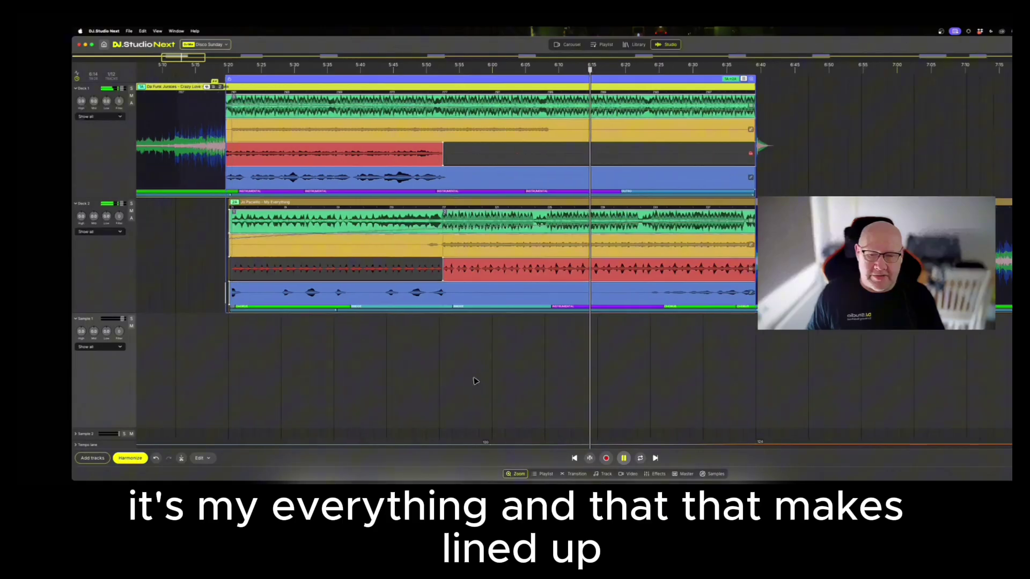
{"action": "scroll", "coordinate": [495, 377], "scroll_direction": "down", "scroll_amount": 2}
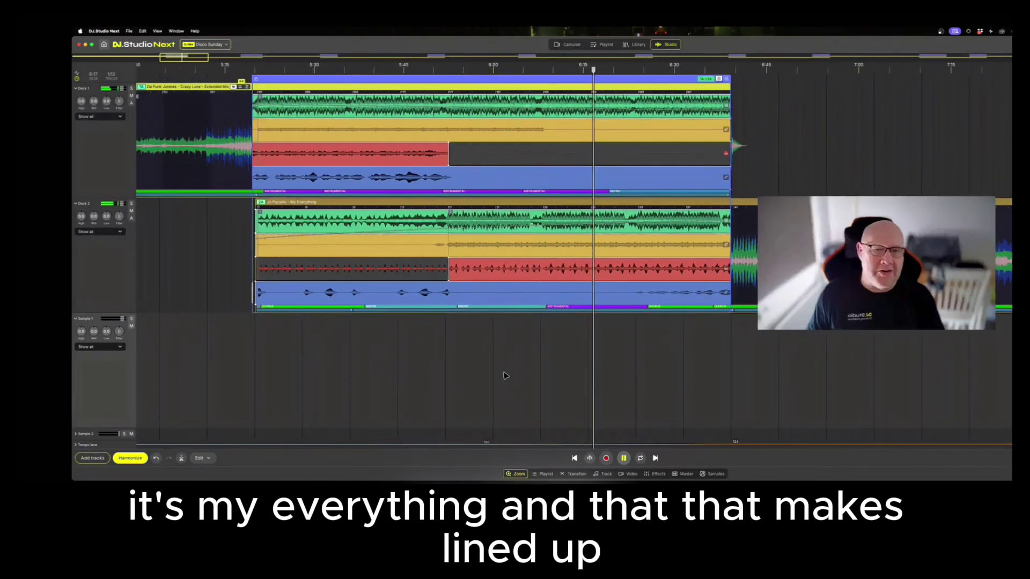
{"action": "scroll", "coordinate": [296, 373], "scroll_direction": "up", "scroll_amount": 3}
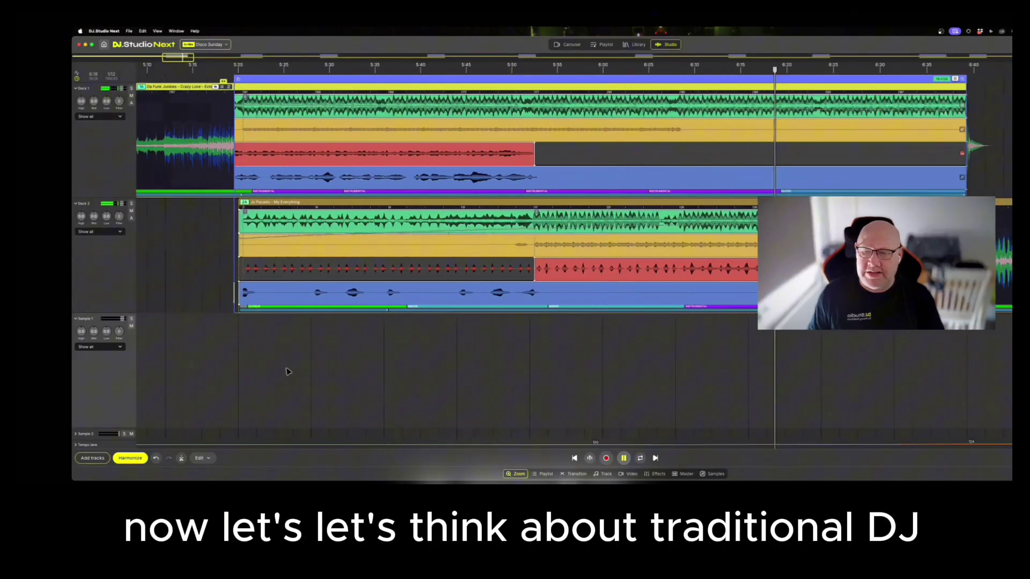
{"action": "scroll", "coordinate": [297, 373], "scroll_direction": "down", "scroll_amount": 3}
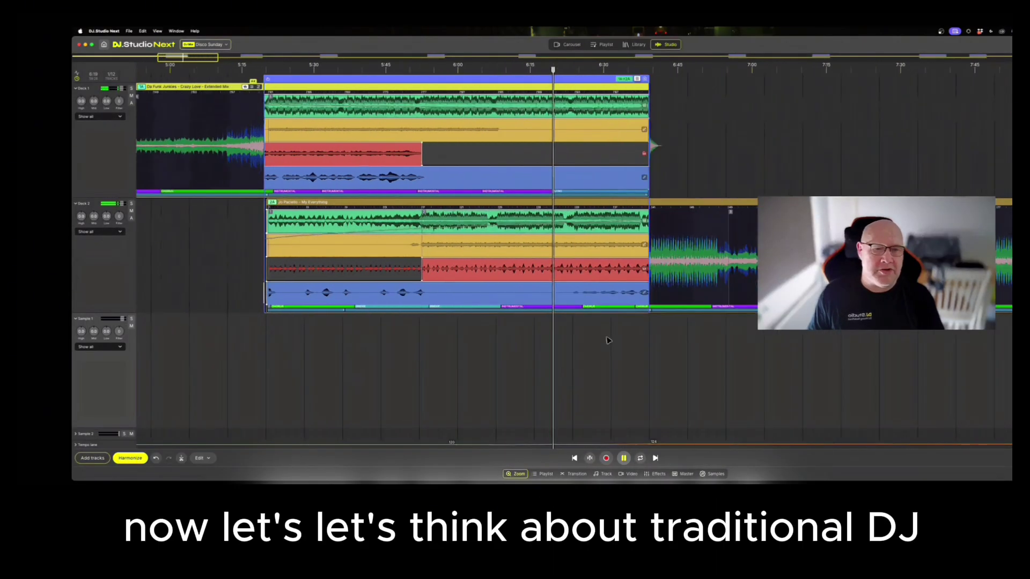
{"action": "left_click", "coordinate": [637, 78]}
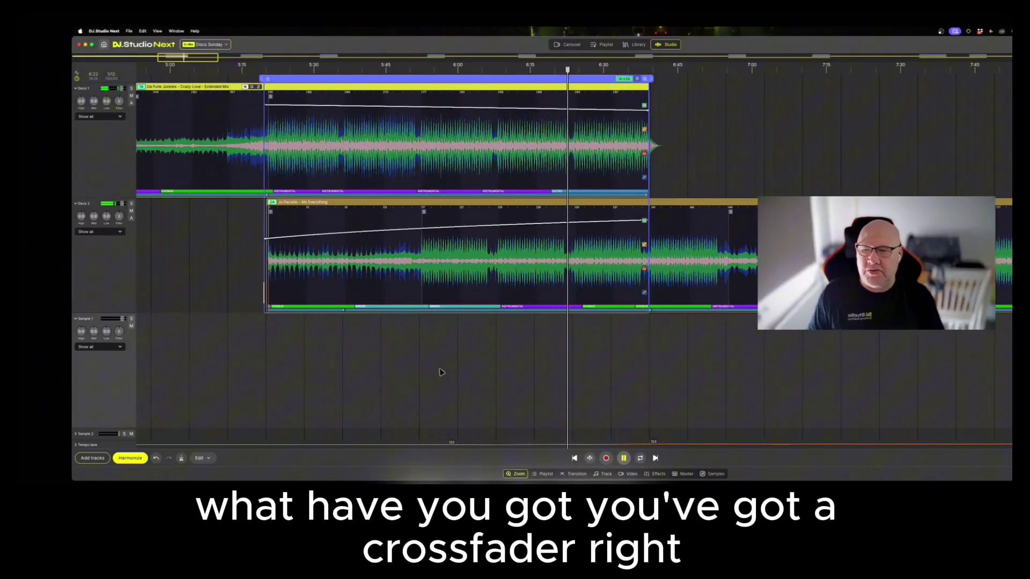
{"action": "mouse_move", "coordinate": [265, 240]}
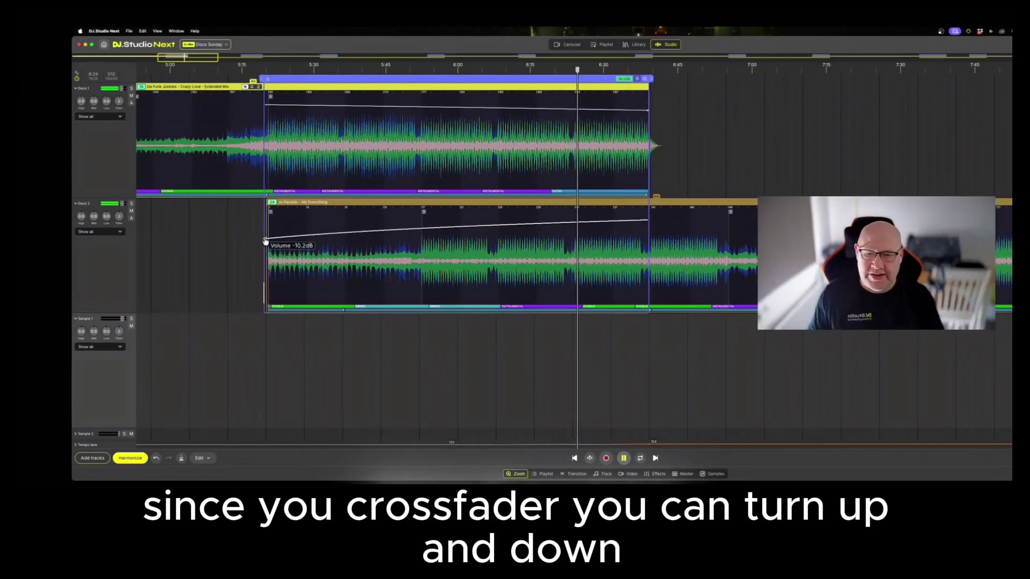
{"action": "mouse_move", "coordinate": [265, 240]}
{"action": "left_mouse_down"}
{"action": "mouse_move", "coordinate": [266, 226]}
{"action": "mouse_move", "coordinate": [267, 285]}
{"action": "mouse_move", "coordinate": [266, 233]}
{"action": "left_mouse_up"}
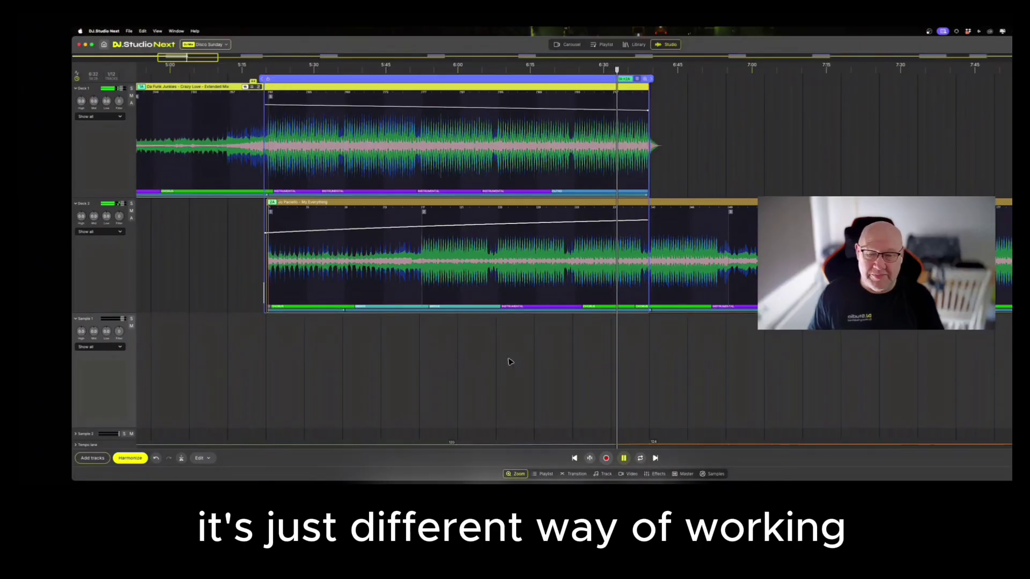
Jump the playback to the next transition, from My Everything into My House, Your House
{"action": "scroll", "coordinate": [507, 362], "scroll_direction": "down", "scroll_amount": 1}
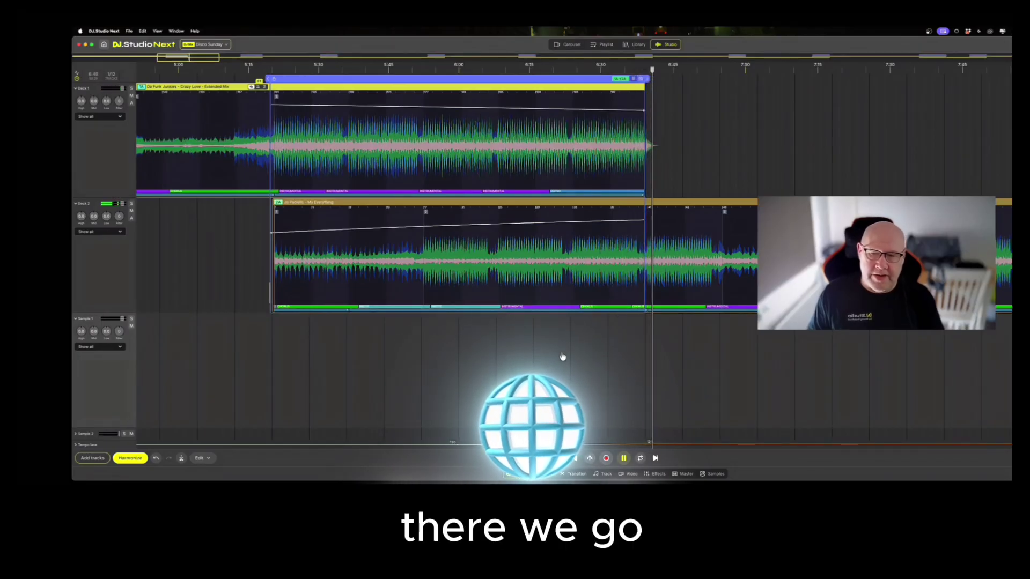
{"action": "scroll", "coordinate": [562, 357], "scroll_direction": "down", "scroll_amount": 6}
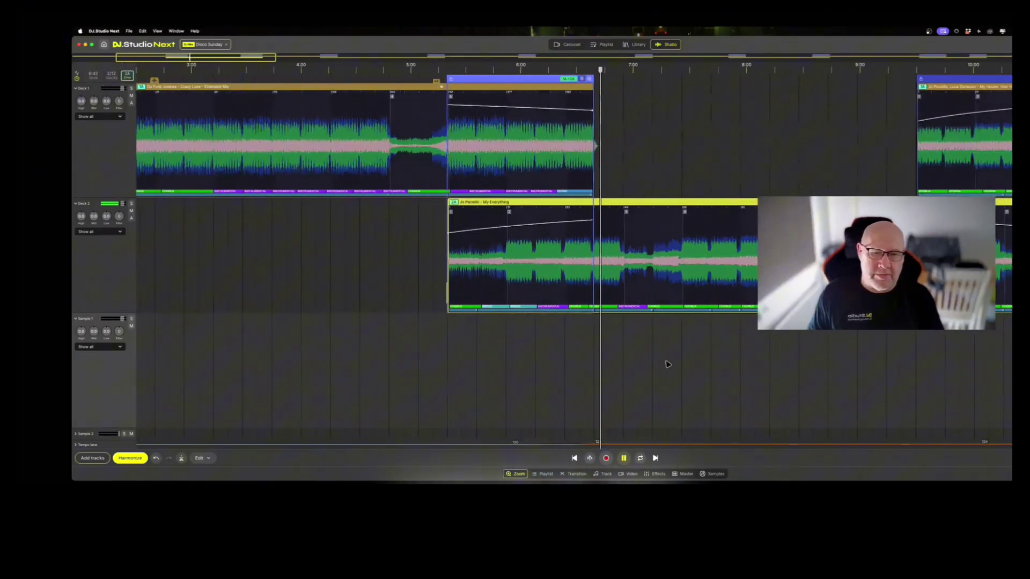
{"action": "scroll", "coordinate": [665, 354], "scroll_direction": "right", "scroll_amount": 5}
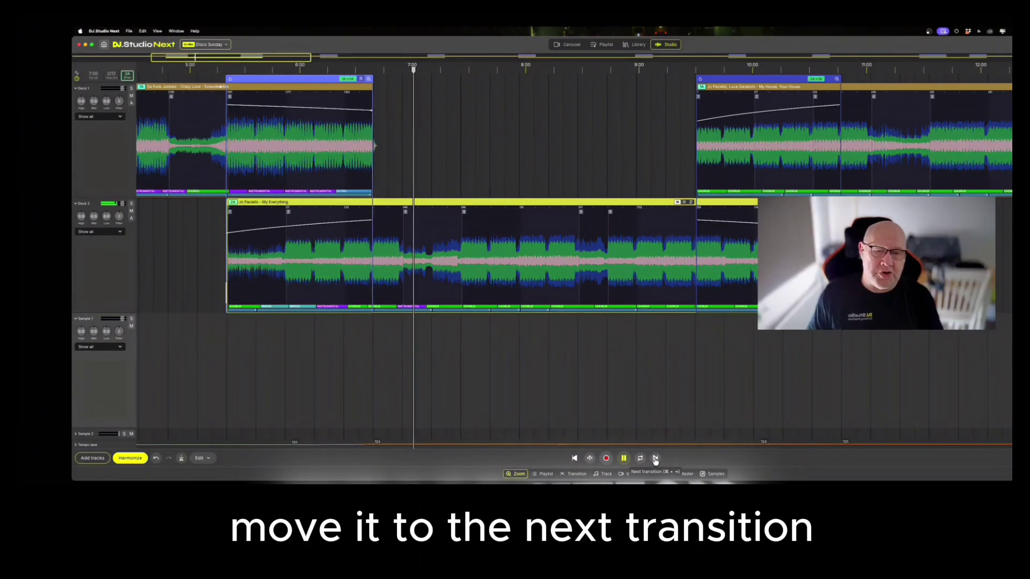
{"action": "left_click", "coordinate": [654, 458]}
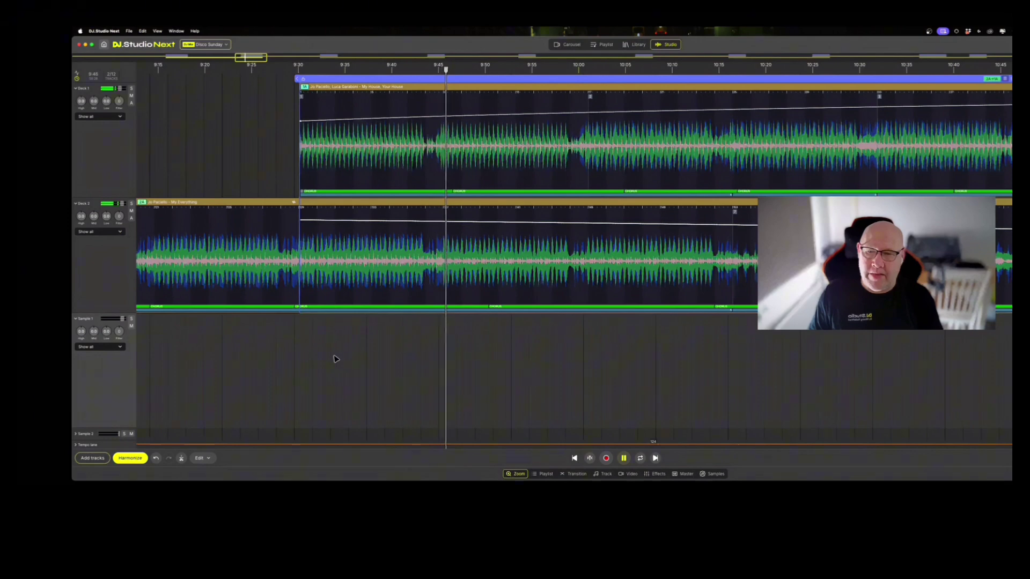
Show the stems in the My Everything to My House, Your House transition and pause the playback
{"action": "scroll", "coordinate": [373, 373], "scroll_direction": "down", "scroll_amount": 2}
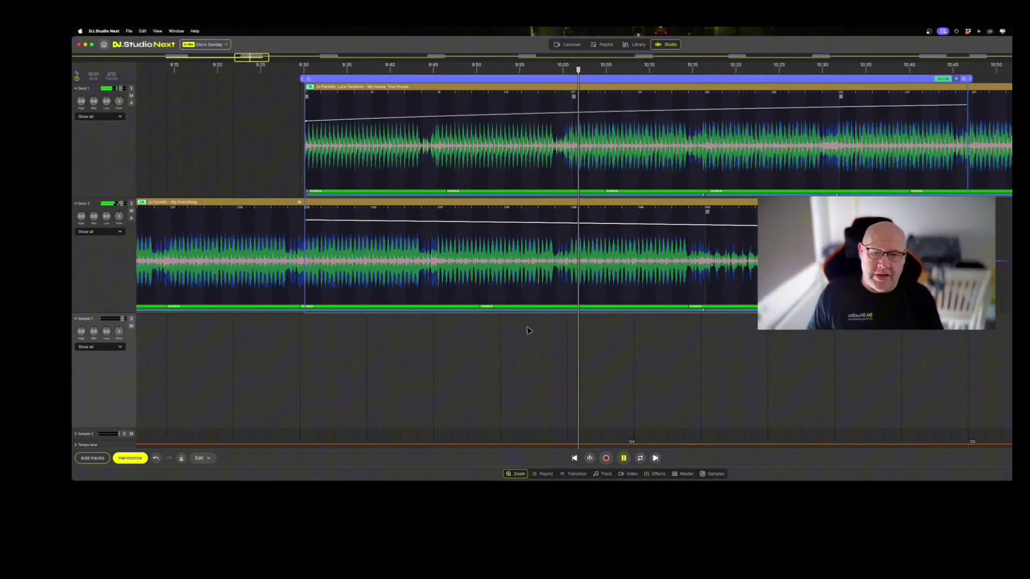
{"action": "scroll", "coordinate": [492, 336], "scroll_direction": "right", "scroll_amount": 5}
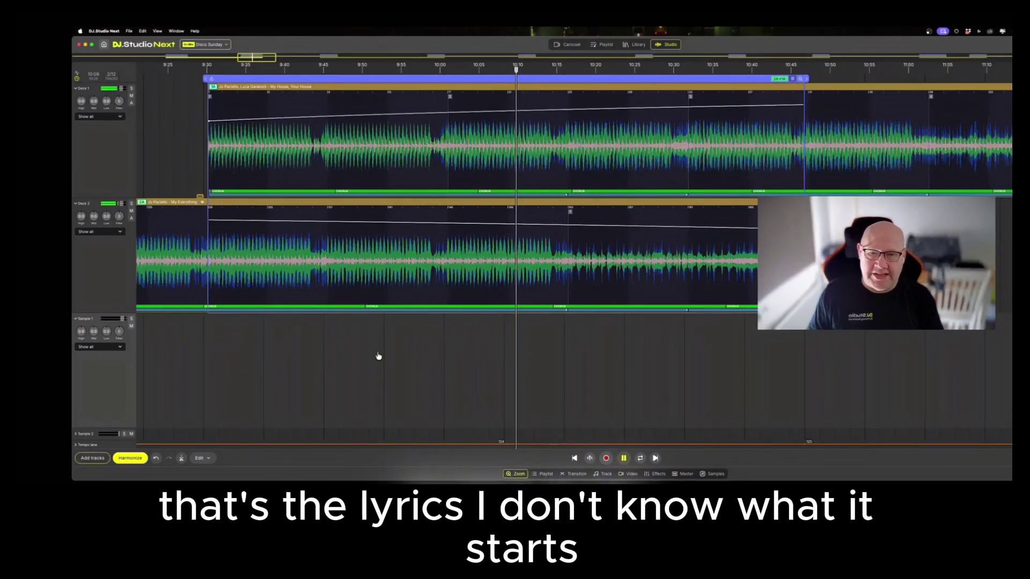
{"action": "left_click", "coordinate": [792, 79]}
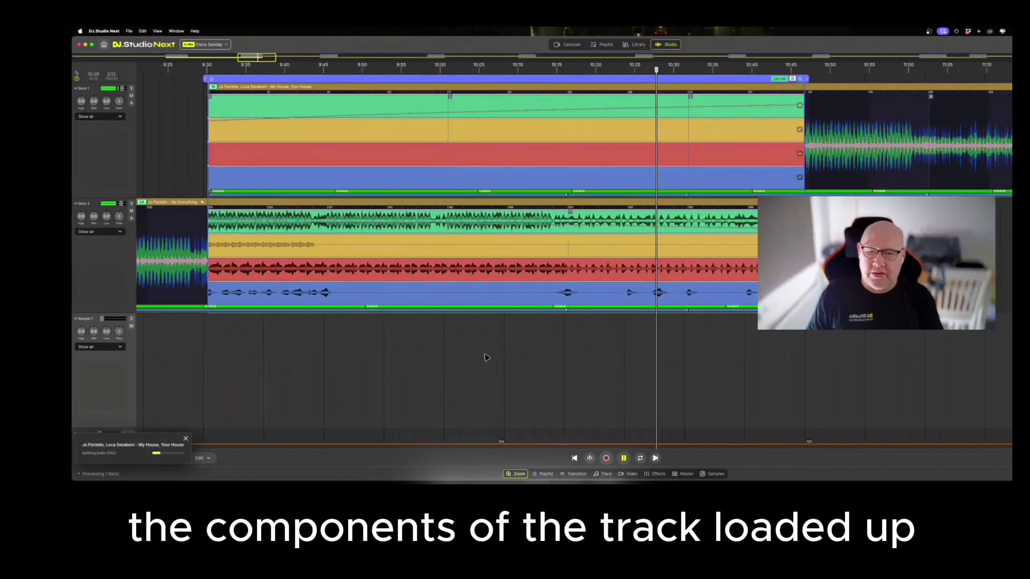
{"action": "left_click", "coordinate": [623, 458]}
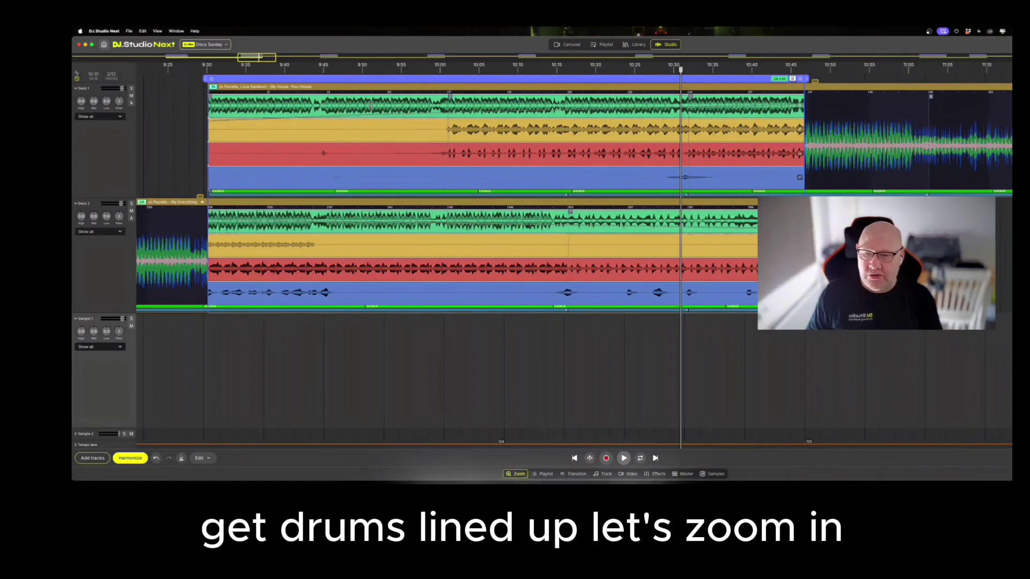
Nudge the beat grid of My House, Your House at about 10:02 so its drum hits line up with My Everything's
{"action": "scroll", "coordinate": [460, 264], "scroll_direction": "up", "scroll_amount": 10}
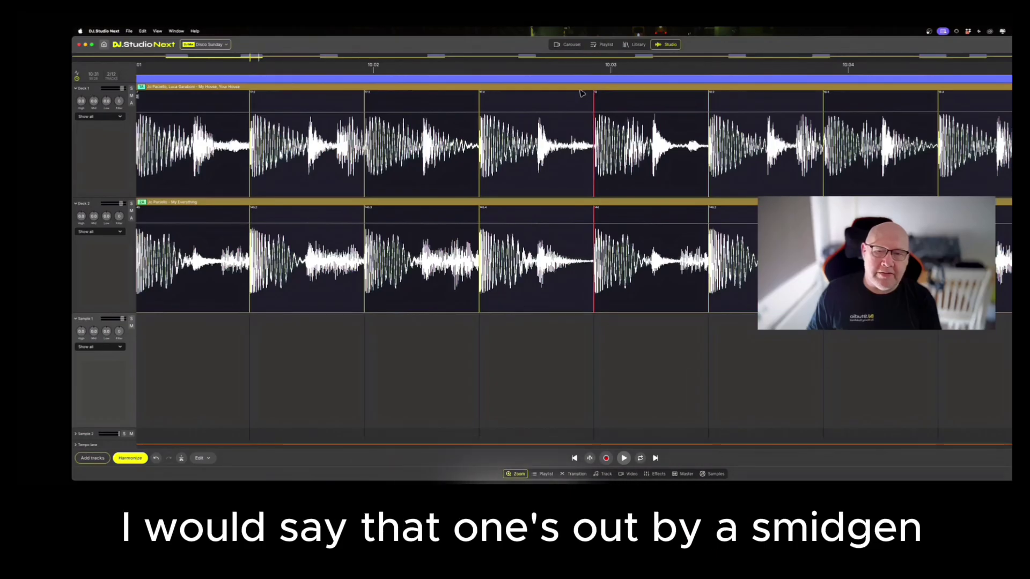
{"action": "mouse_move", "coordinate": [592, 95]}
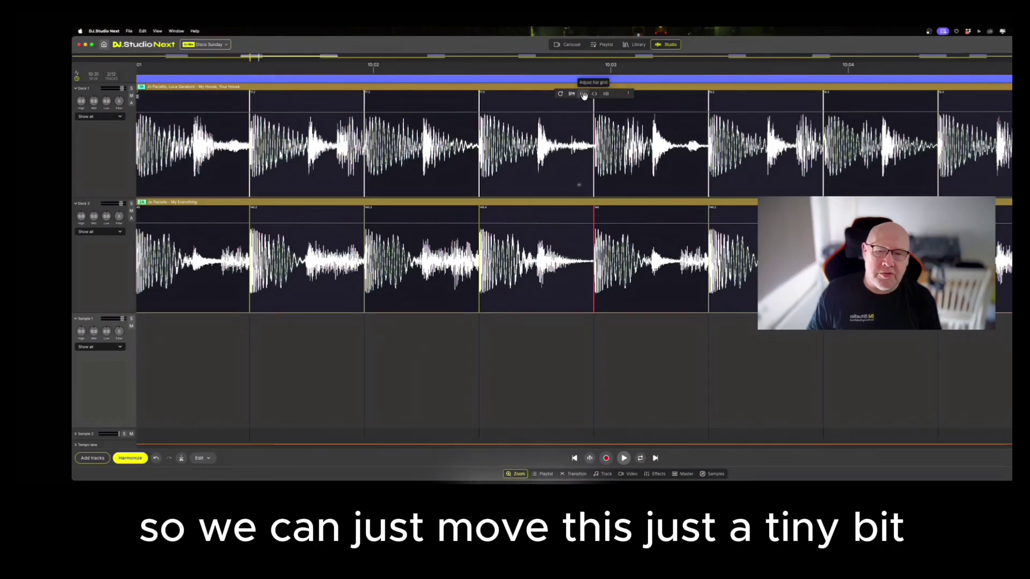
{"action": "left_click_drag", "start_coordinate": [584, 95], "coordinate": [584, 95]}
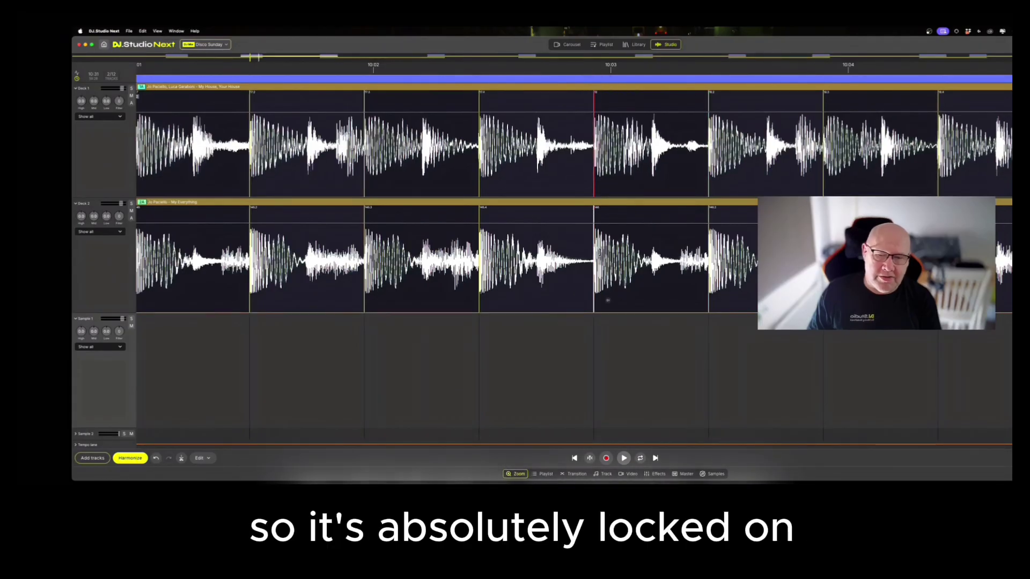
Play the second transition from about 10:16 until My House, Your House runs alone, and pause the playback
{"action": "scroll", "coordinate": [395, 390], "scroll_direction": "down", "scroll_amount": 3}
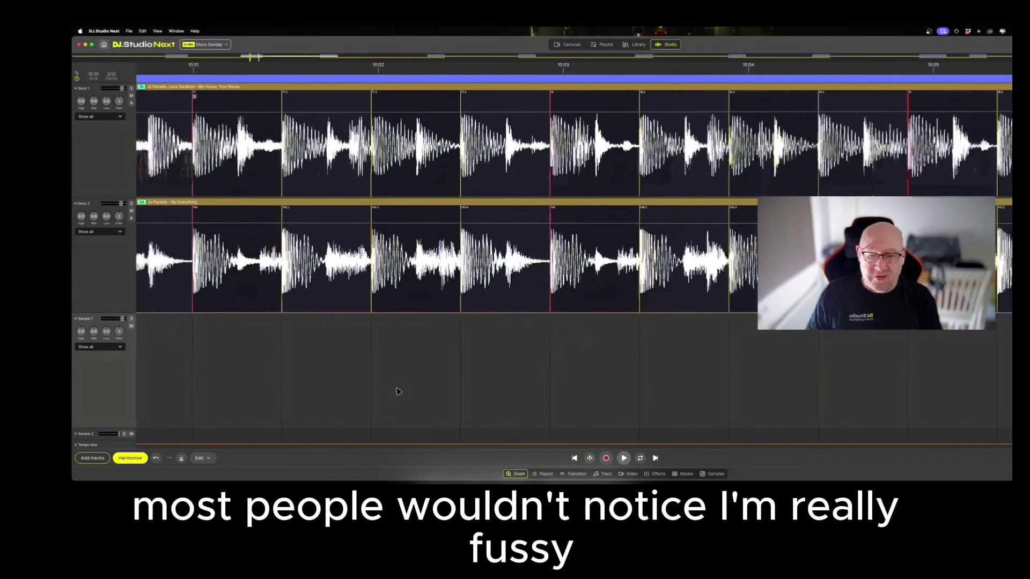
{"action": "scroll", "coordinate": [398, 391], "scroll_direction": "down", "scroll_amount": 3}
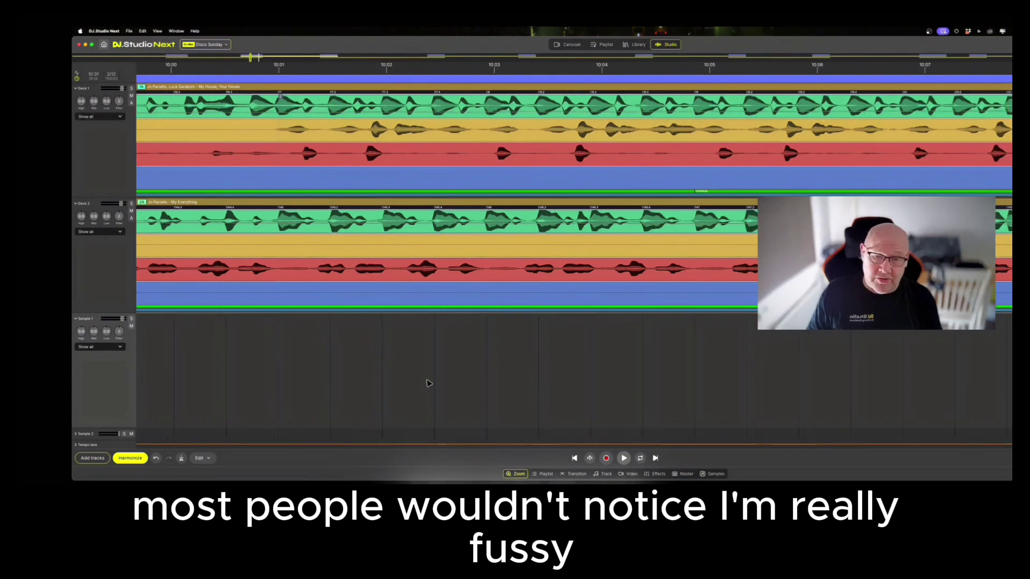
{"action": "scroll", "coordinate": [429, 383], "scroll_direction": "down", "scroll_amount": 4}
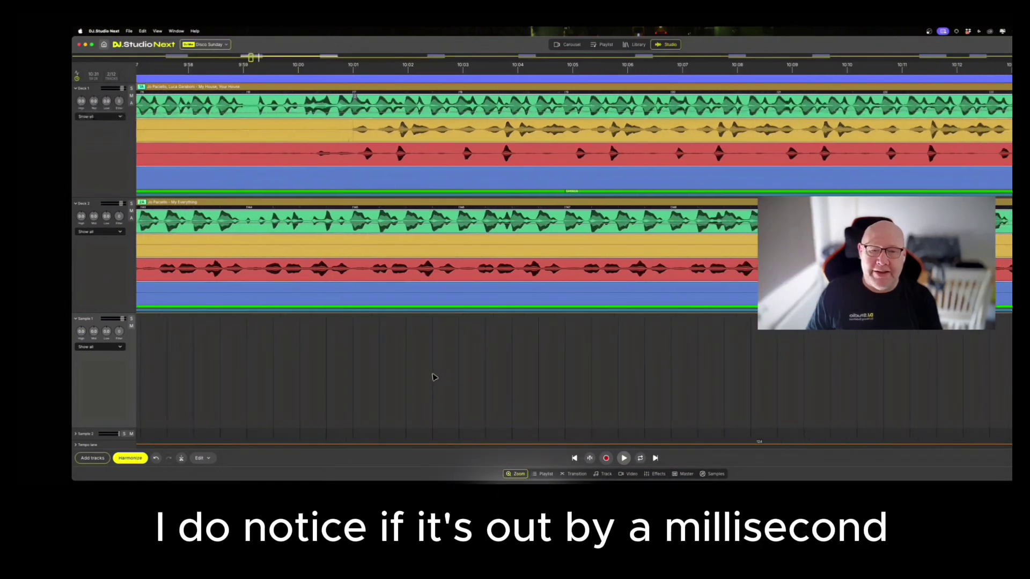
{"action": "scroll", "coordinate": [445, 379], "scroll_direction": "down", "scroll_amount": 3}
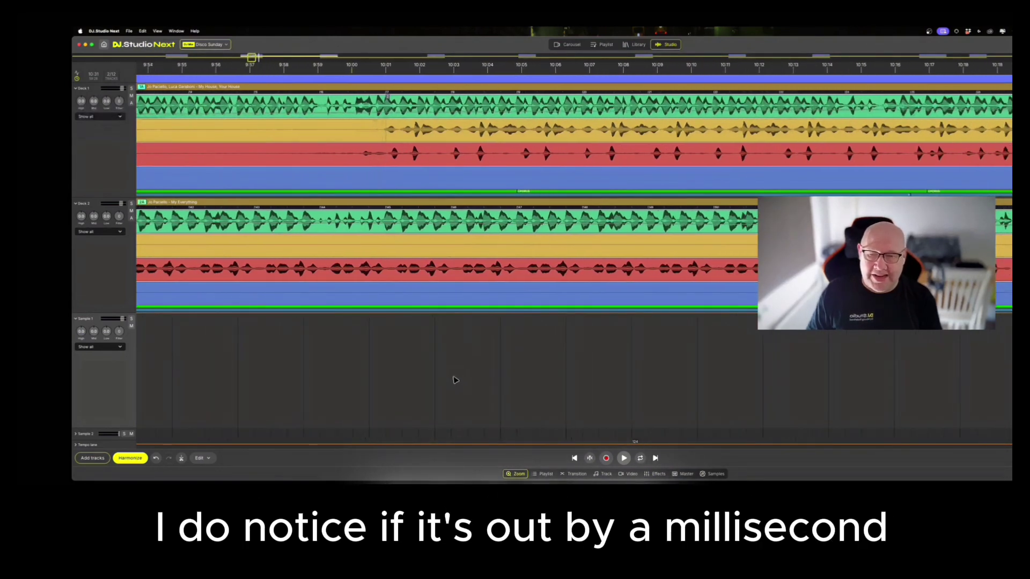
{"action": "scroll", "coordinate": [435, 370], "scroll_direction": "down", "scroll_amount": 2}
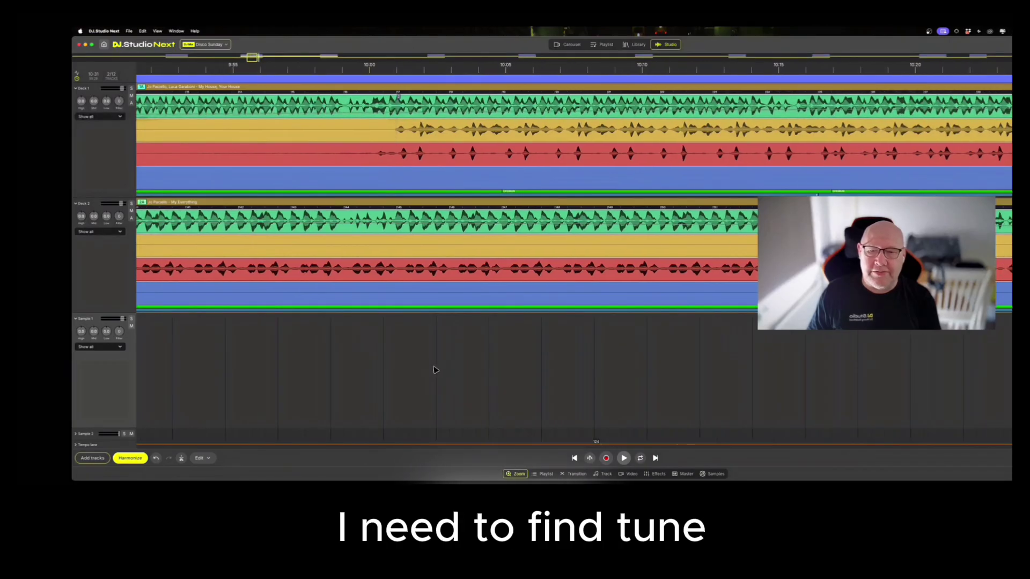
{"action": "scroll", "coordinate": [447, 374], "scroll_direction": "down", "scroll_amount": 3}
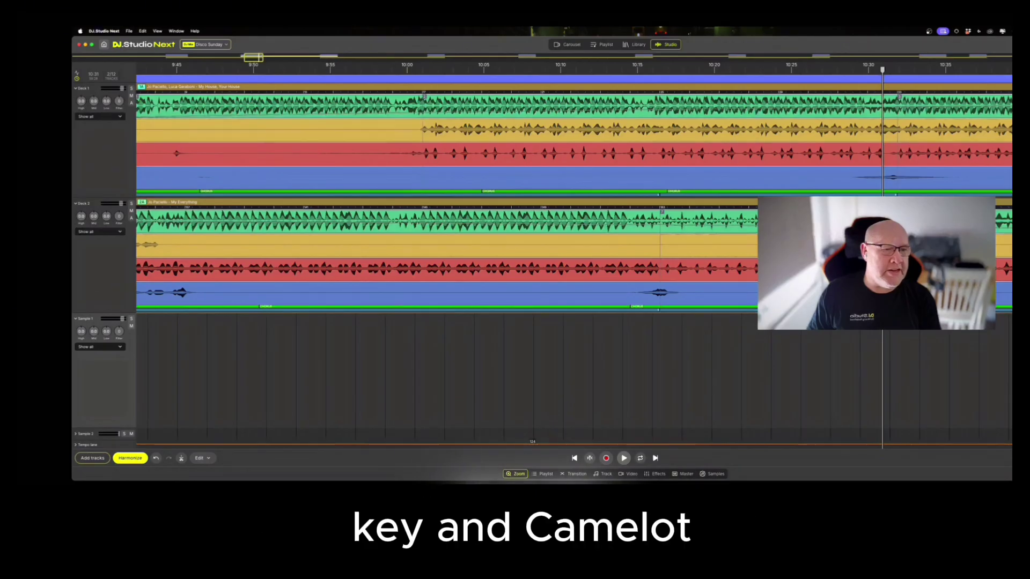
{"action": "scroll", "coordinate": [604, 366], "scroll_direction": "down", "scroll_amount": 5}
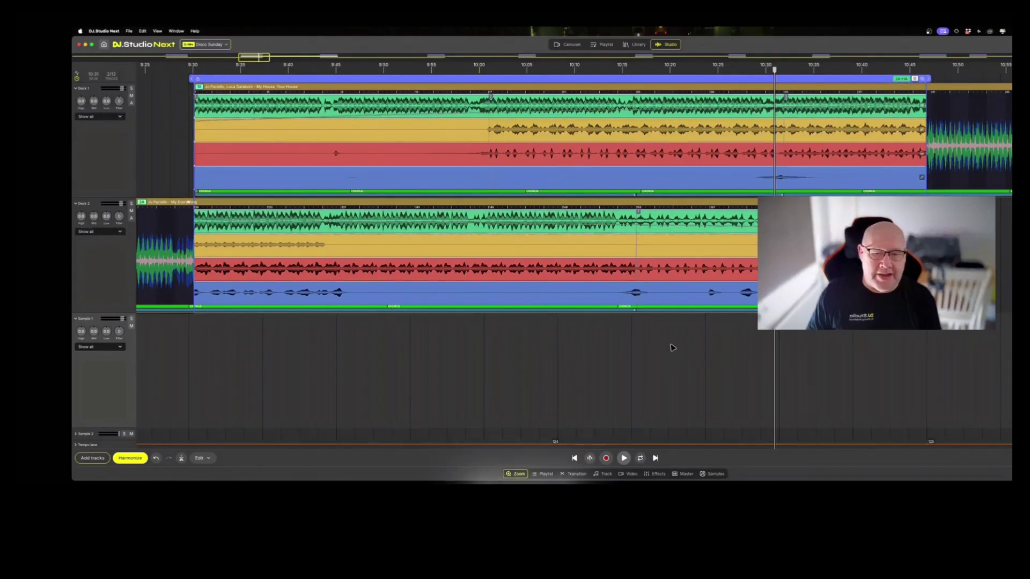
{"action": "left_click", "coordinate": [637, 340]}
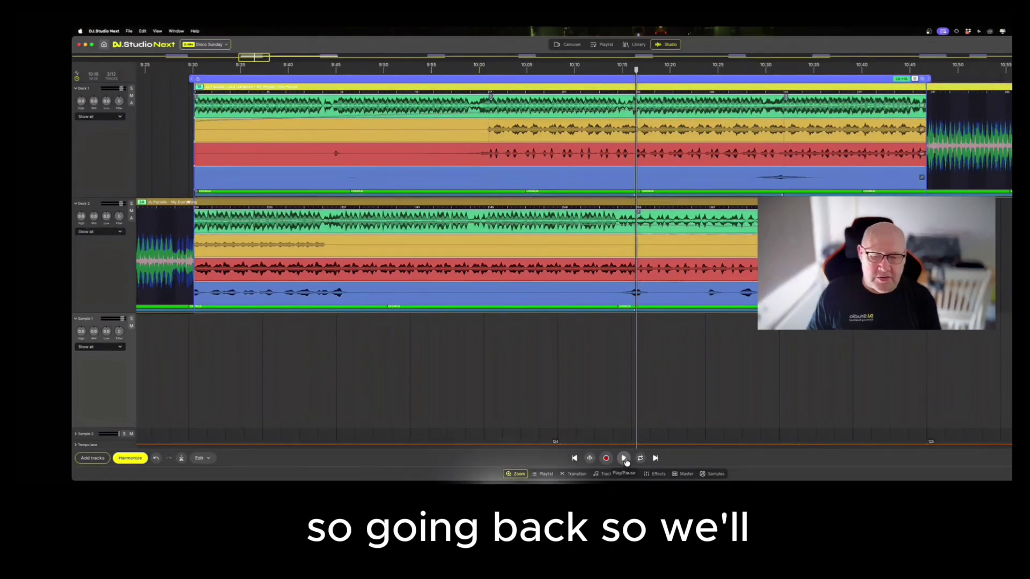
{"action": "scroll", "coordinate": [579, 399], "scroll_direction": "down", "scroll_amount": 1}
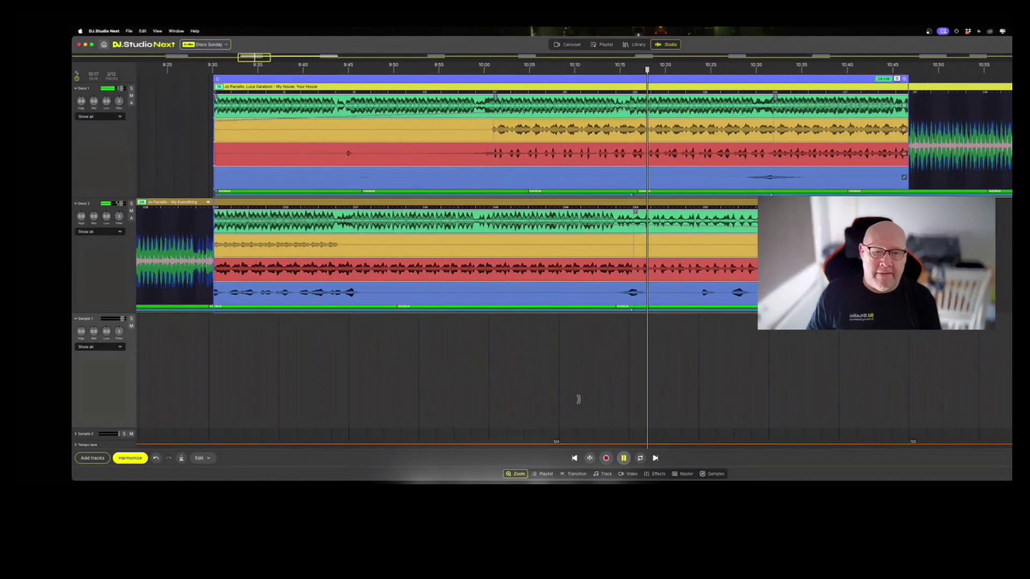
{"action": "scroll", "coordinate": [578, 400], "scroll_direction": "down", "scroll_amount": 2}
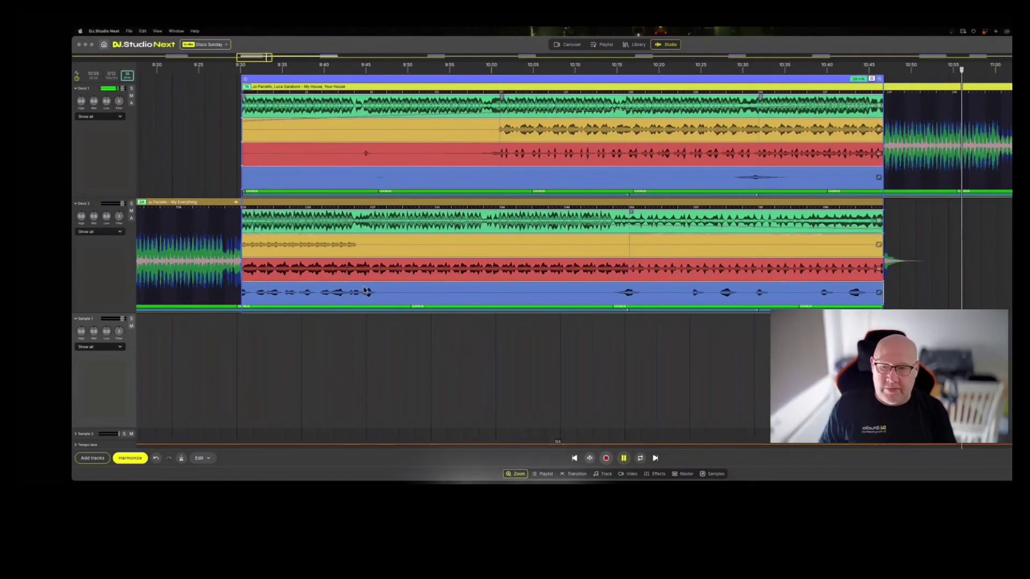
{"action": "scroll", "coordinate": [559, 340], "scroll_direction": "down", "scroll_amount": 3}
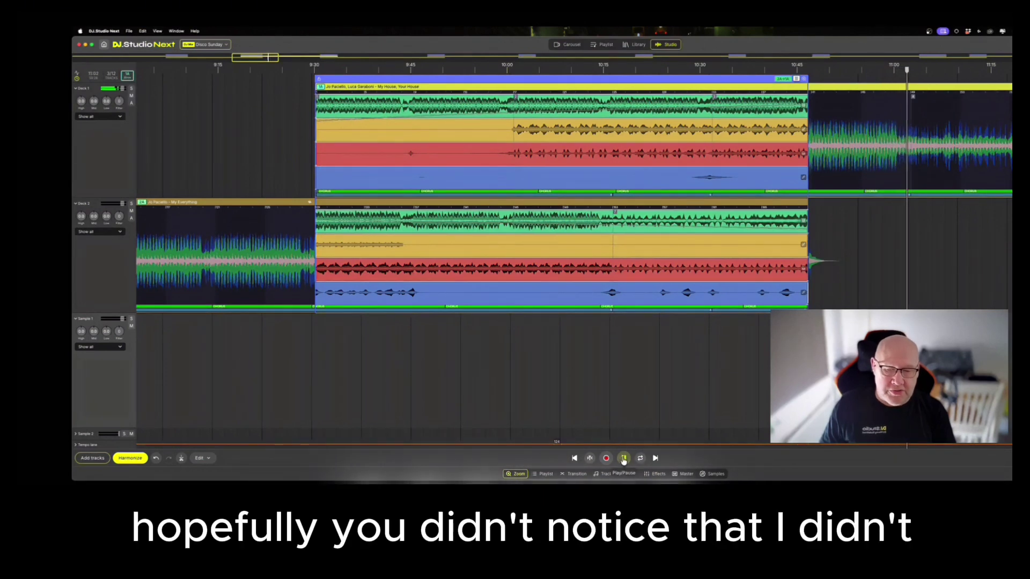
{"action": "left_click", "coordinate": [623, 459]}
Examine the waveform of My House, Your House after the transition, from its breakdown at about 11:02 to the following drop
{"action": "scroll", "coordinate": [689, 378], "scroll_direction": "down", "scroll_amount": 2}
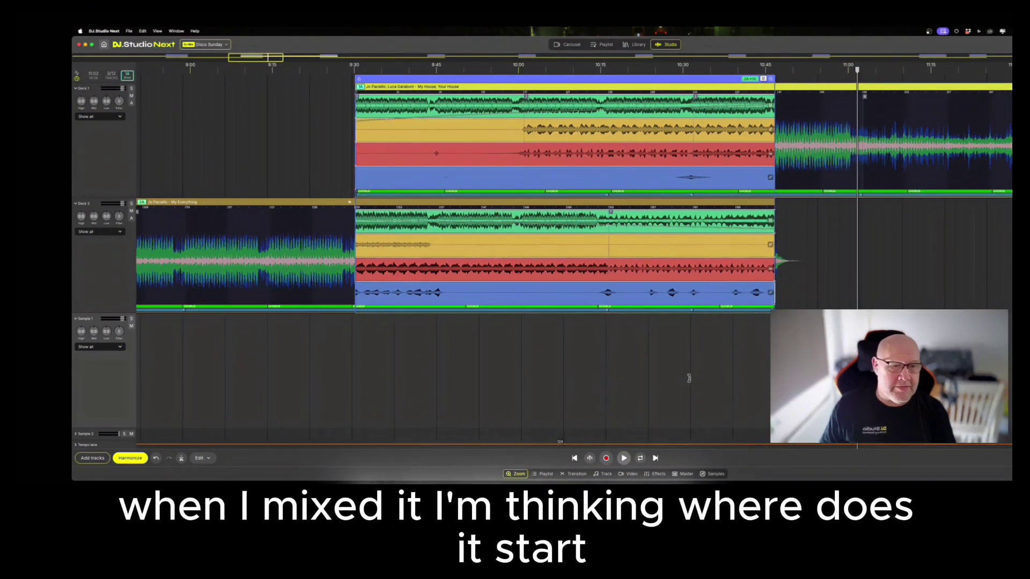
{"action": "scroll", "coordinate": [688, 379], "scroll_direction": "right", "scroll_amount": 10}
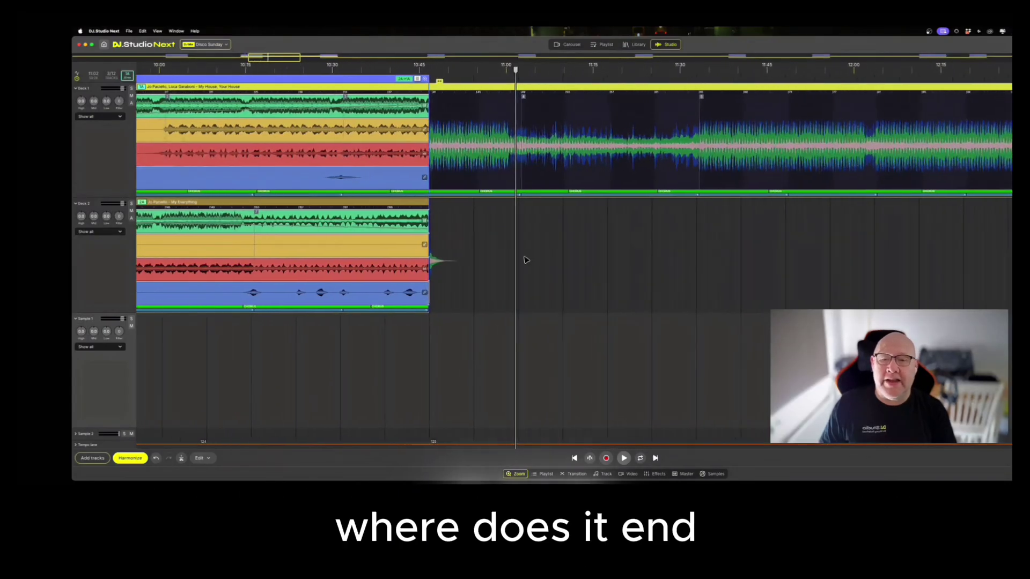
{"action": "scroll", "coordinate": [525, 260], "scroll_direction": "up", "scroll_amount": 3}
{"action": "scroll", "coordinate": [520, 261], "scroll_direction": "up", "scroll_amount": 2}
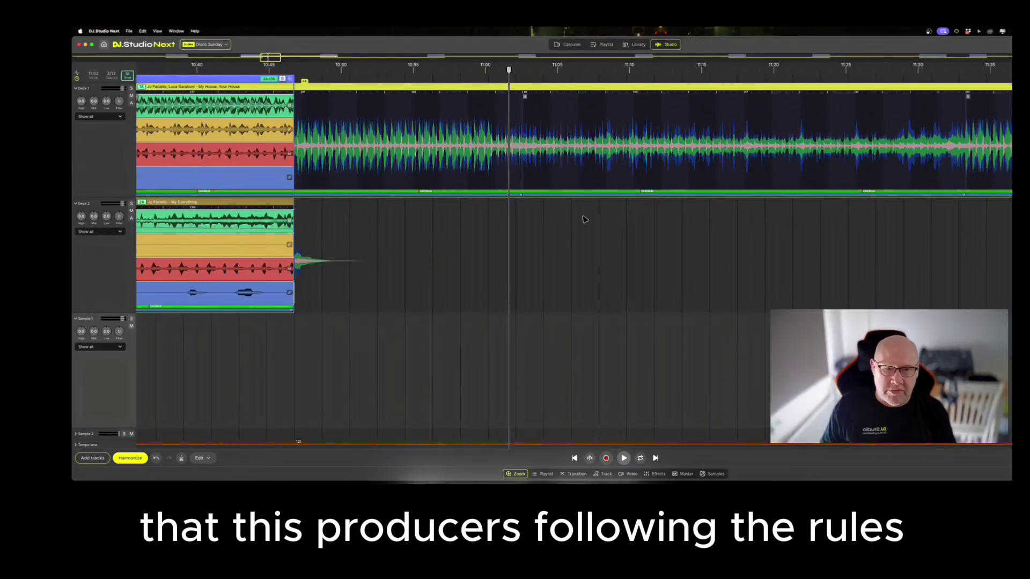
{"action": "scroll", "coordinate": [818, 260], "scroll_direction": "down", "scroll_amount": 10}
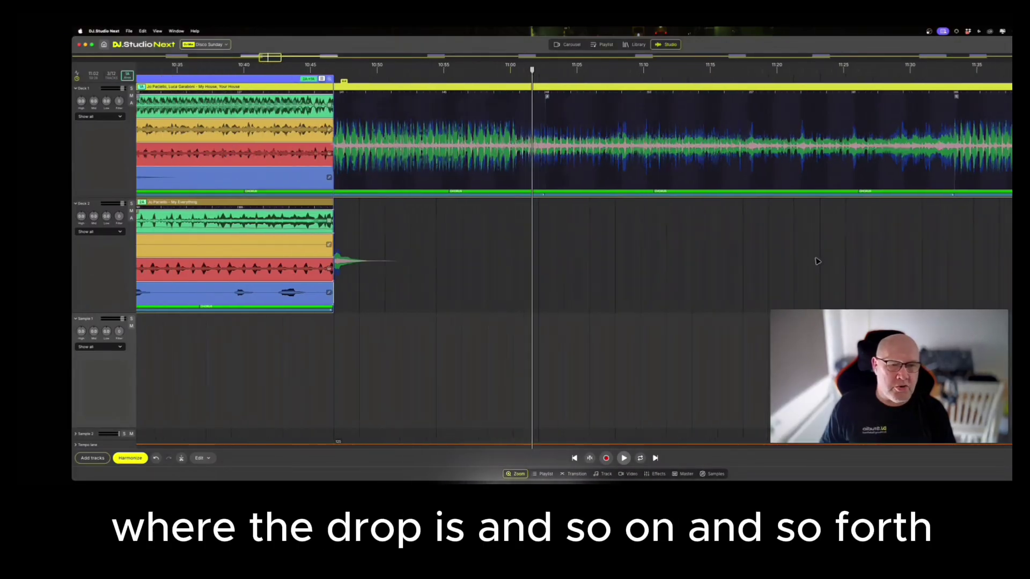
{"action": "scroll", "coordinate": [811, 259], "scroll_direction": "down", "scroll_amount": 5}
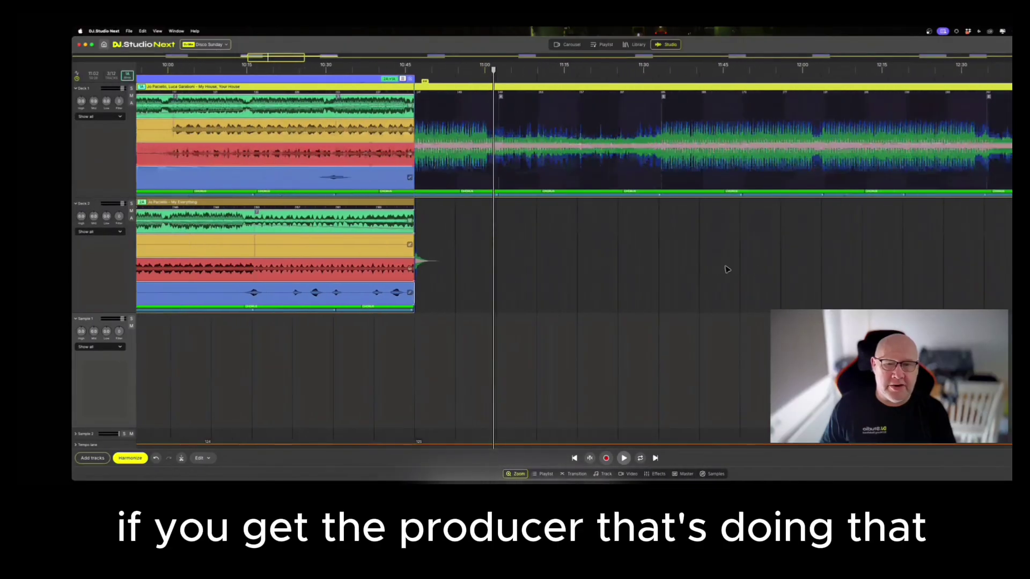
Shorten the My House, Your House to Le Freak transition so that it ends at the drop at about 14:53
{"action": "scroll", "coordinate": [742, 269], "scroll_direction": "down", "scroll_amount": 2}
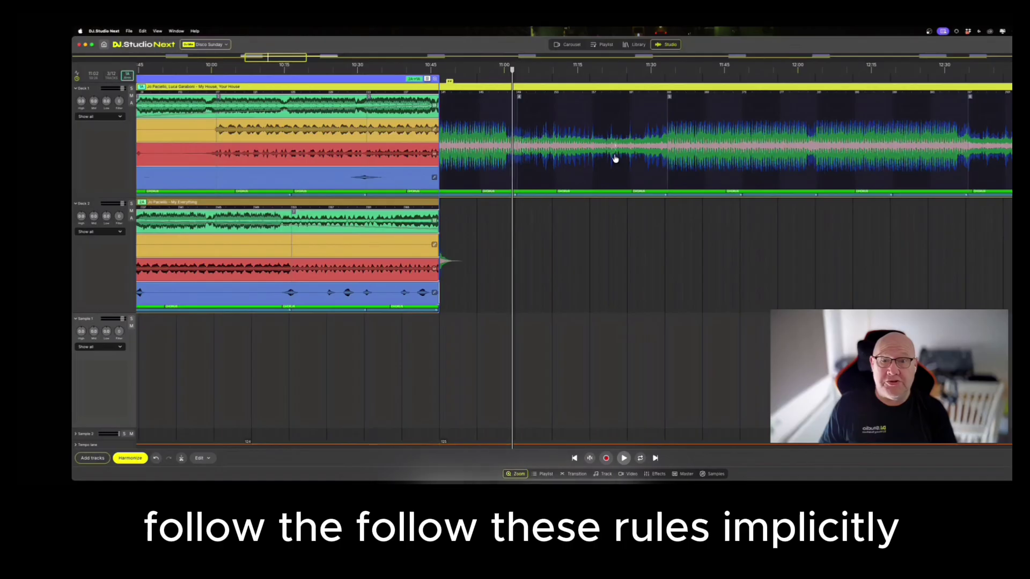
{"action": "scroll", "coordinate": [633, 253], "scroll_direction": "down", "scroll_amount": 5}
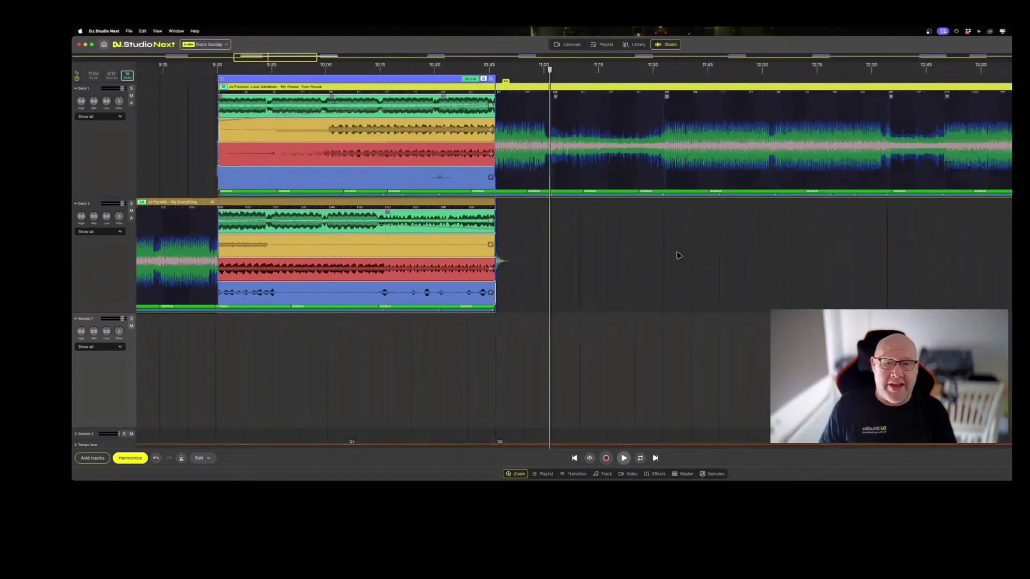
{"action": "scroll", "coordinate": [765, 265], "scroll_direction": "right", "scroll_amount": 10}
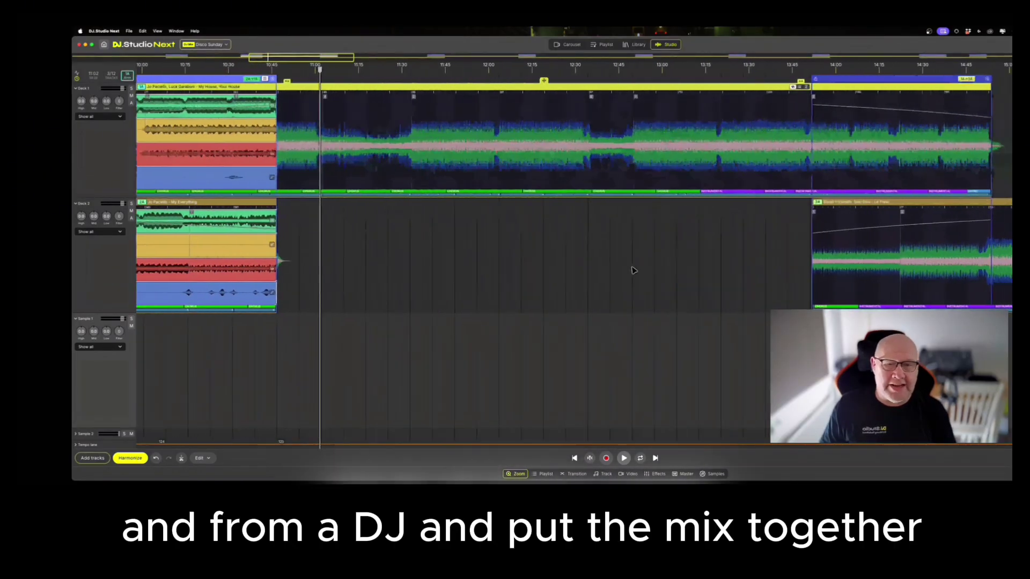
{"action": "scroll", "coordinate": [533, 264], "scroll_direction": "right", "scroll_amount": 1}
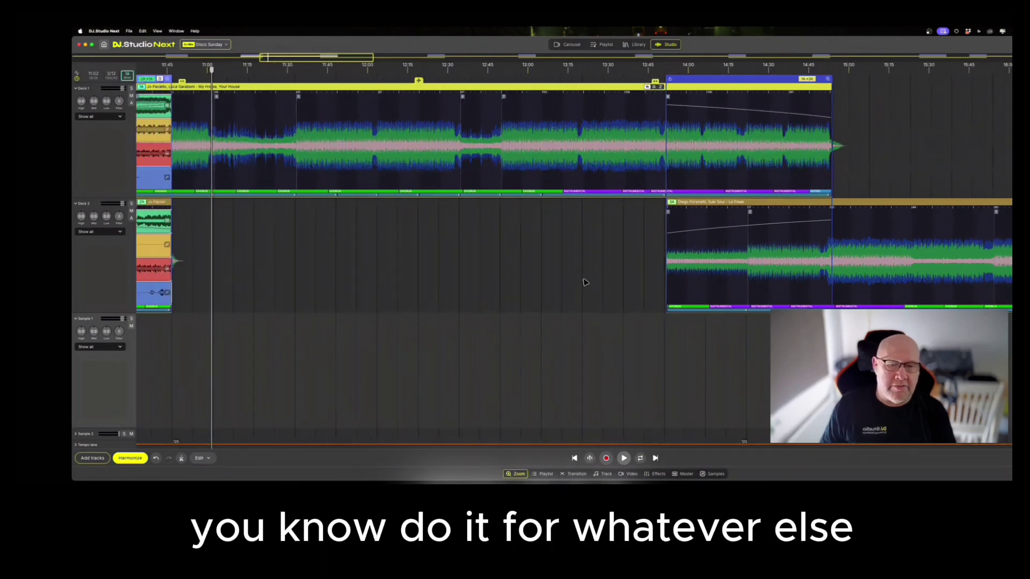
{"action": "left_click_drag", "start_coordinate": [605, 274], "coordinate": [463, 250]}
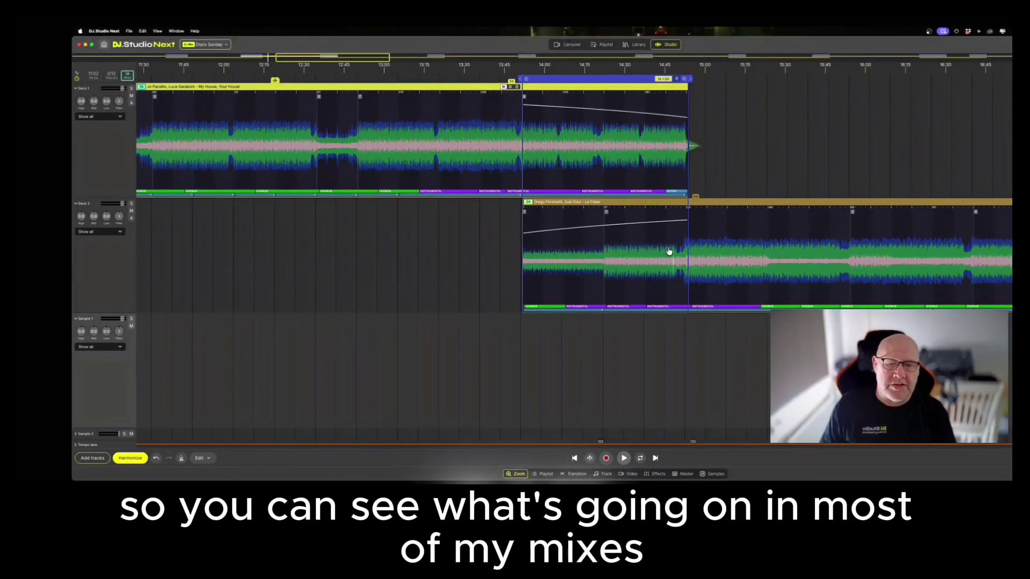
{"action": "scroll", "coordinate": [655, 368], "scroll_direction": "up", "scroll_amount": 5}
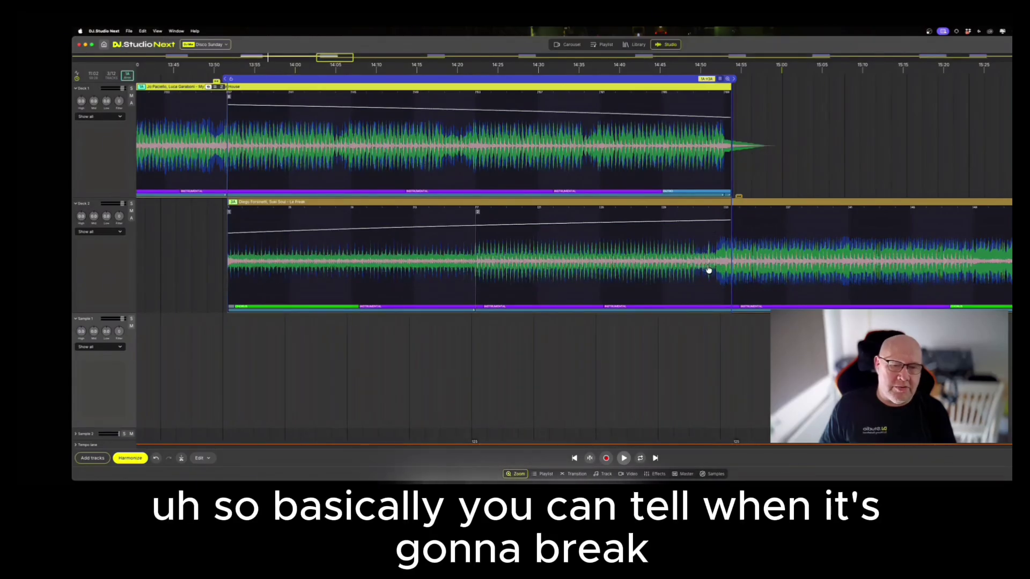
{"action": "left_click", "coordinate": [734, 79]}
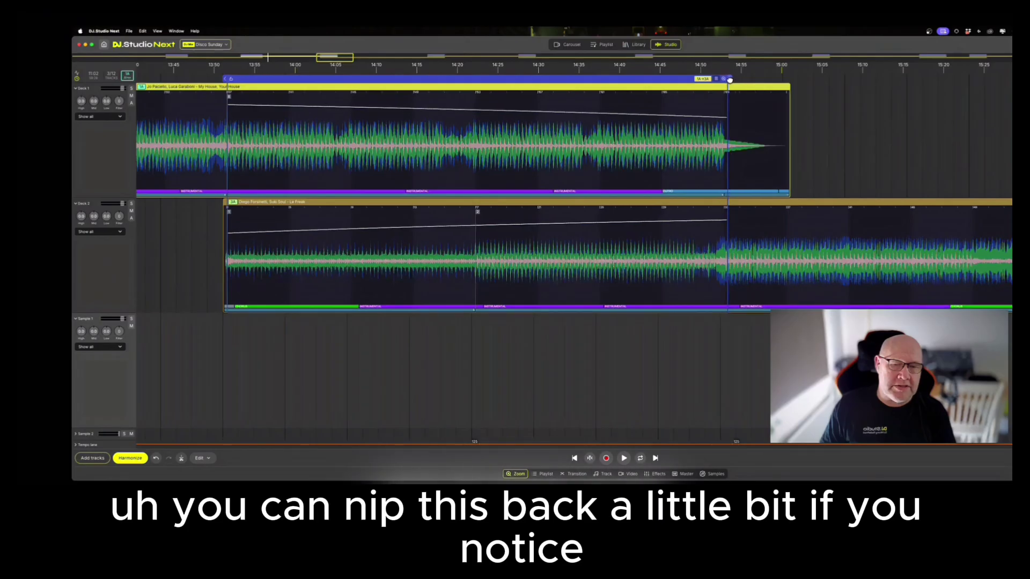
{"action": "left_click_drag", "start_coordinate": [729, 79], "coordinate": [725, 79]}
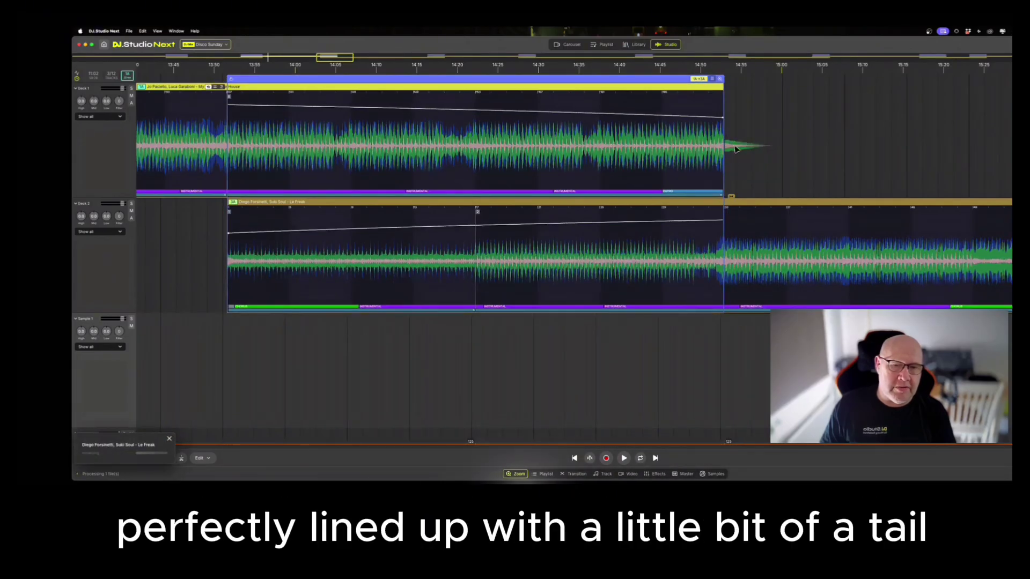
Play the My House, Your House to Le Freak transition until Le Freak runs alone, and pause the playback
{"action": "left_click_drag", "start_coordinate": [243, 338], "coordinate": [331, 350]}
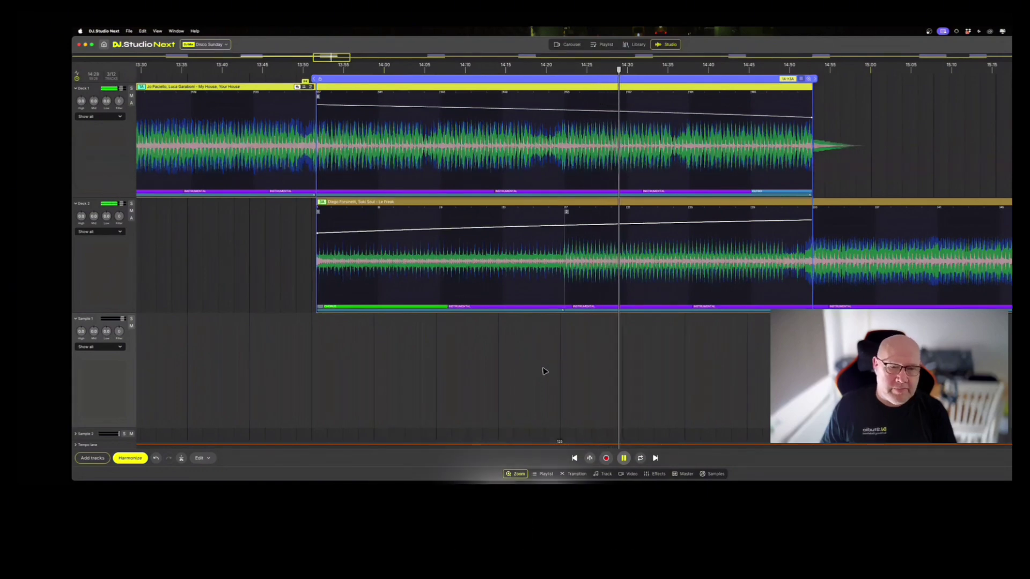
{"action": "scroll", "coordinate": [535, 368], "scroll_direction": "down", "scroll_amount": 2}
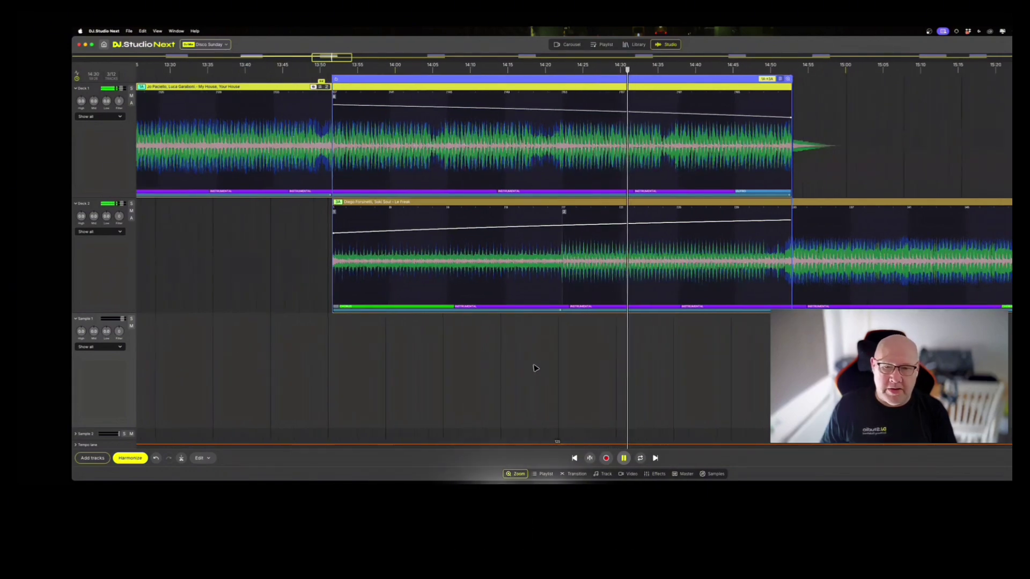
{"action": "scroll", "coordinate": [535, 367], "scroll_direction": "down", "scroll_amount": 3}
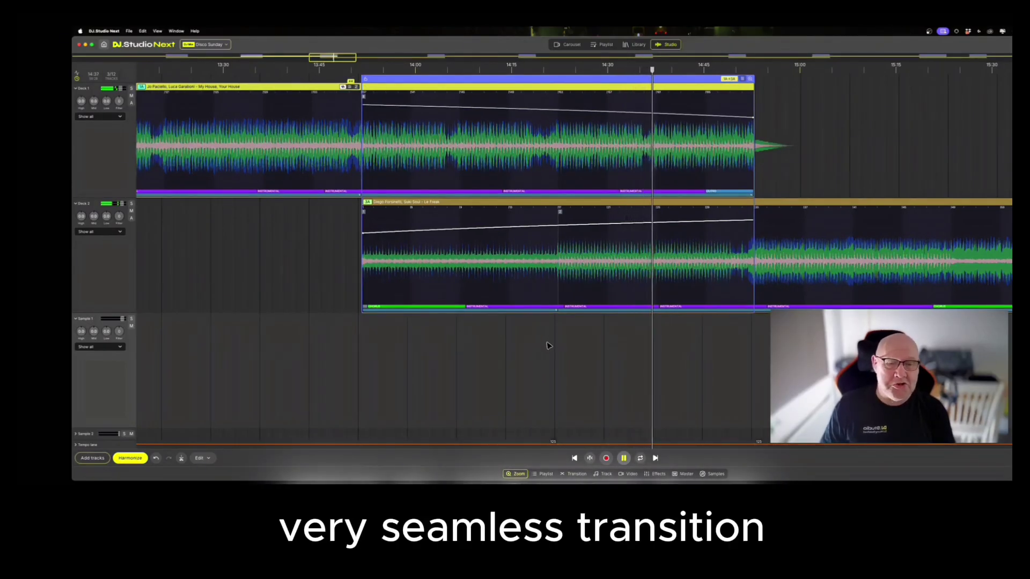
{"action": "scroll", "coordinate": [552, 351], "scroll_direction": "down", "scroll_amount": 1}
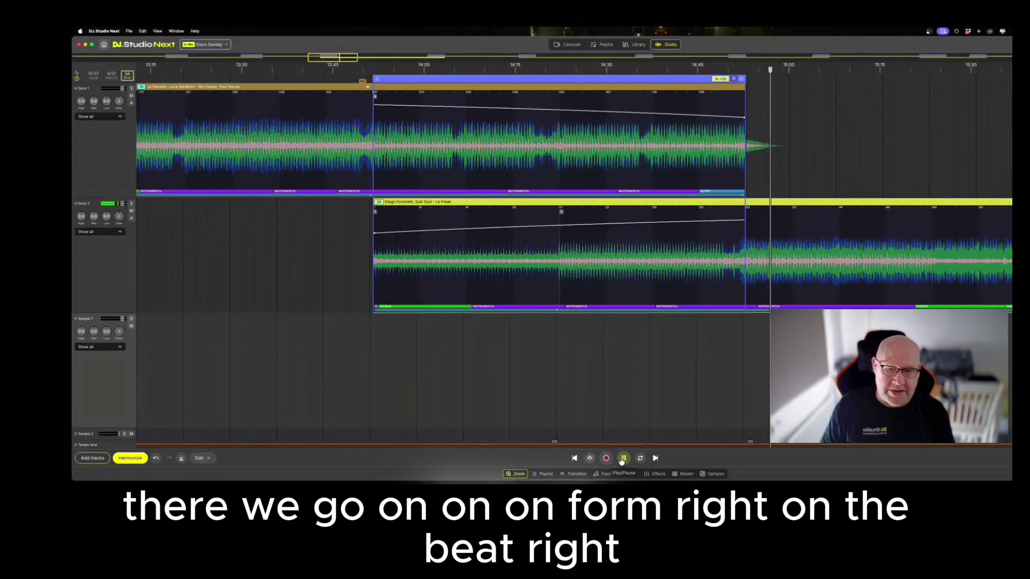
Play the Le Freak to 24 7 People transition from its start at about 19:45
{"action": "scroll", "coordinate": [609, 400], "scroll_direction": "right", "scroll_amount": 10}
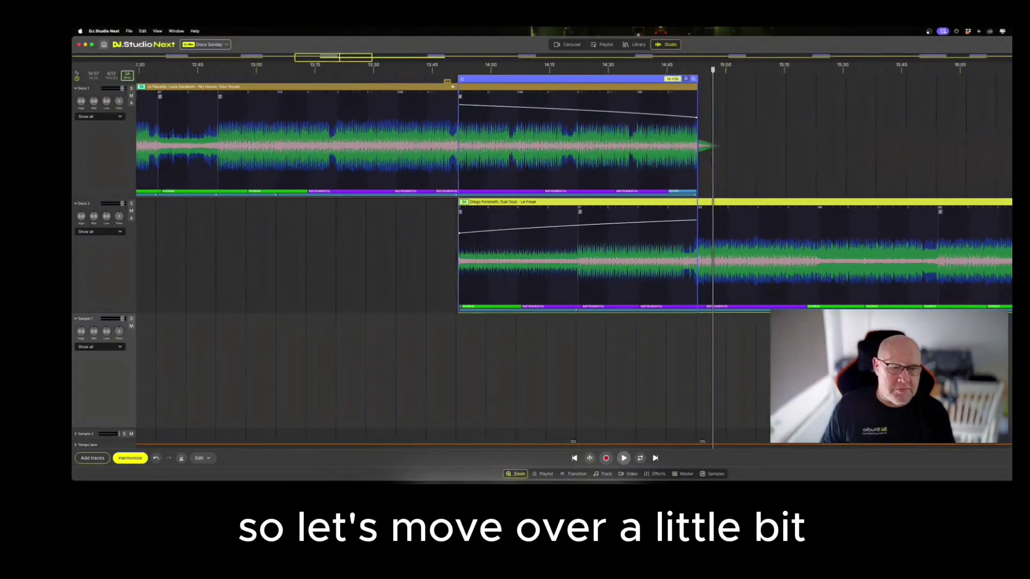
{"action": "scroll", "coordinate": [458, 360], "scroll_direction": "right", "scroll_amount": 8}
{"action": "scroll", "coordinate": [563, 353], "scroll_direction": "down", "scroll_amount": 8}
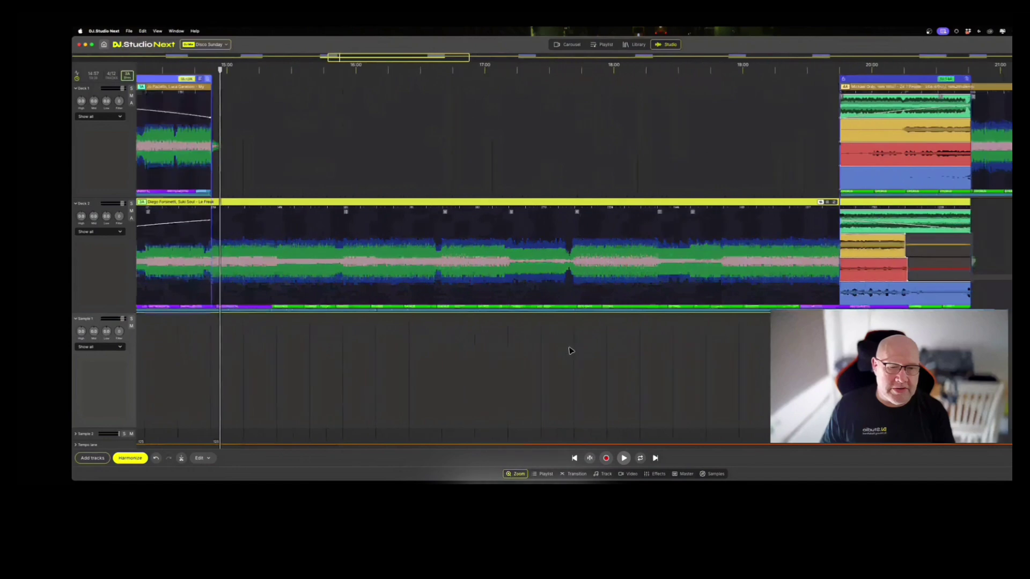
{"action": "scroll", "coordinate": [536, 354], "scroll_direction": "right", "scroll_amount": 8}
{"action": "scroll", "coordinate": [472, 337], "scroll_direction": "up", "scroll_amount": 8}
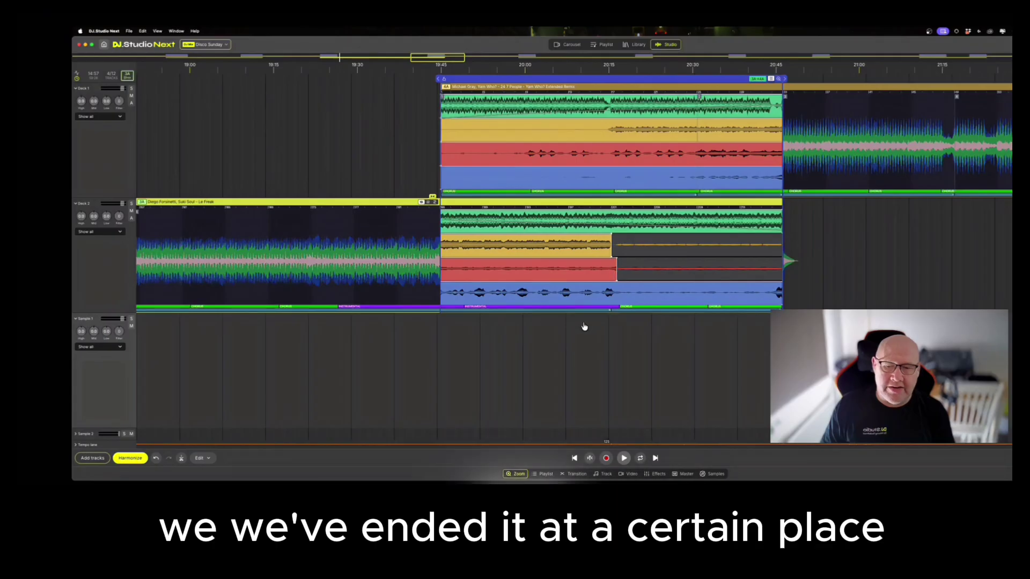
{"action": "left_click", "coordinate": [440, 334]}
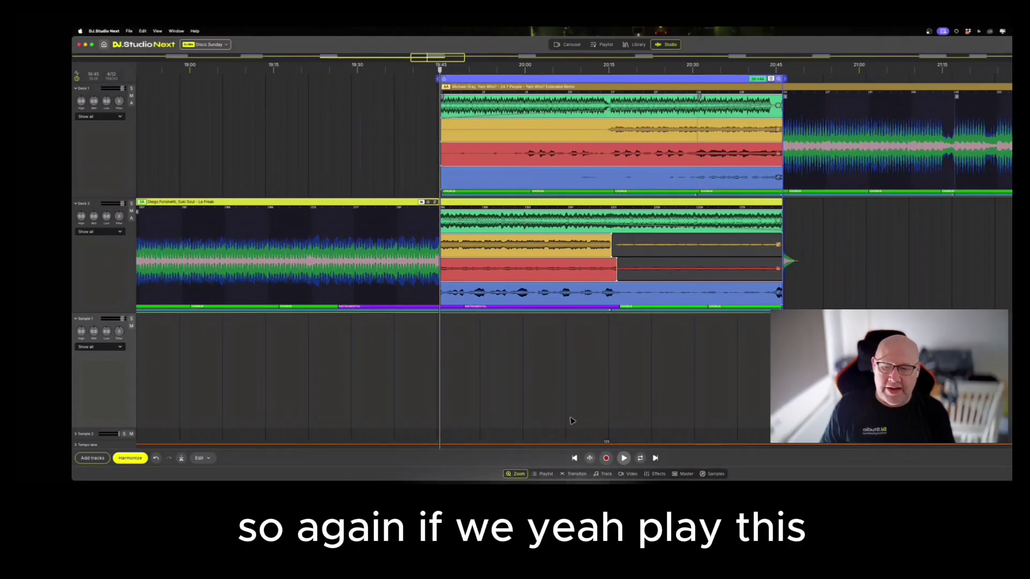
{"action": "left_click", "coordinate": [623, 458]}
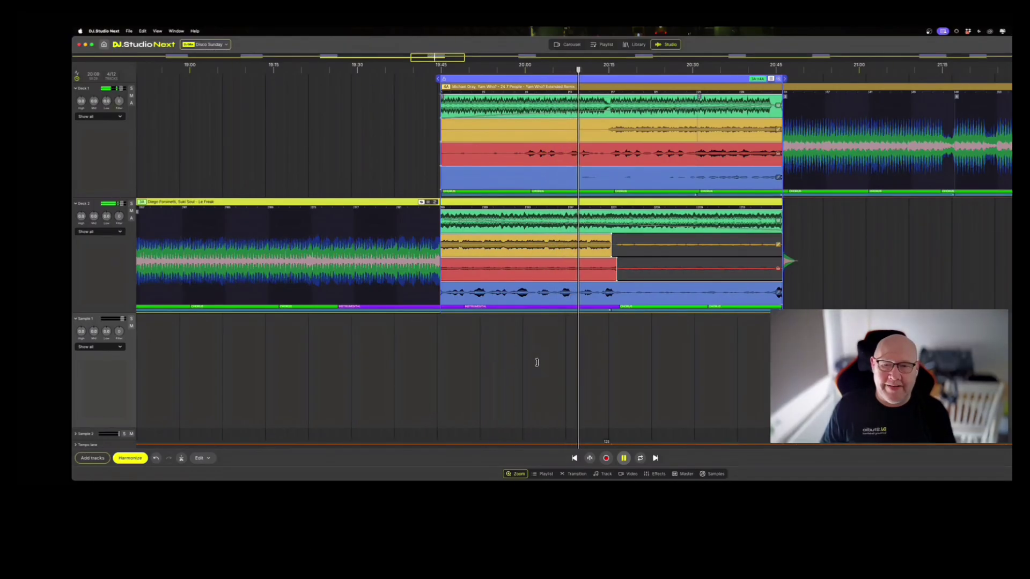
Examine the cuts in Le Freak's yellow and red stems at about 20:15 against the incoming stems of 24 7 People
{"action": "scroll", "coordinate": [536, 360], "scroll_direction": "down", "scroll_amount": 1}
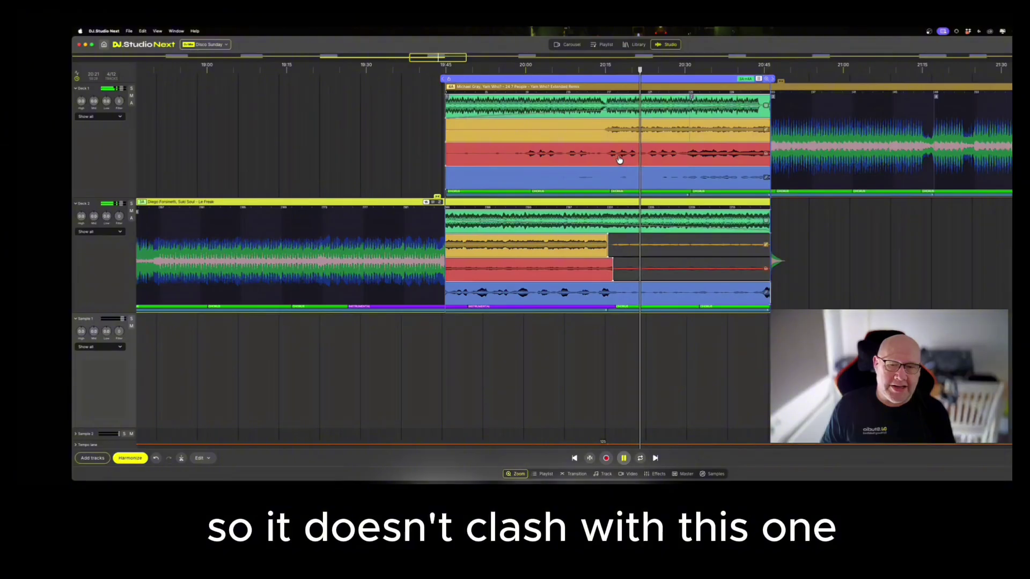
{"action": "scroll", "coordinate": [574, 364], "scroll_direction": "down", "scroll_amount": 2}
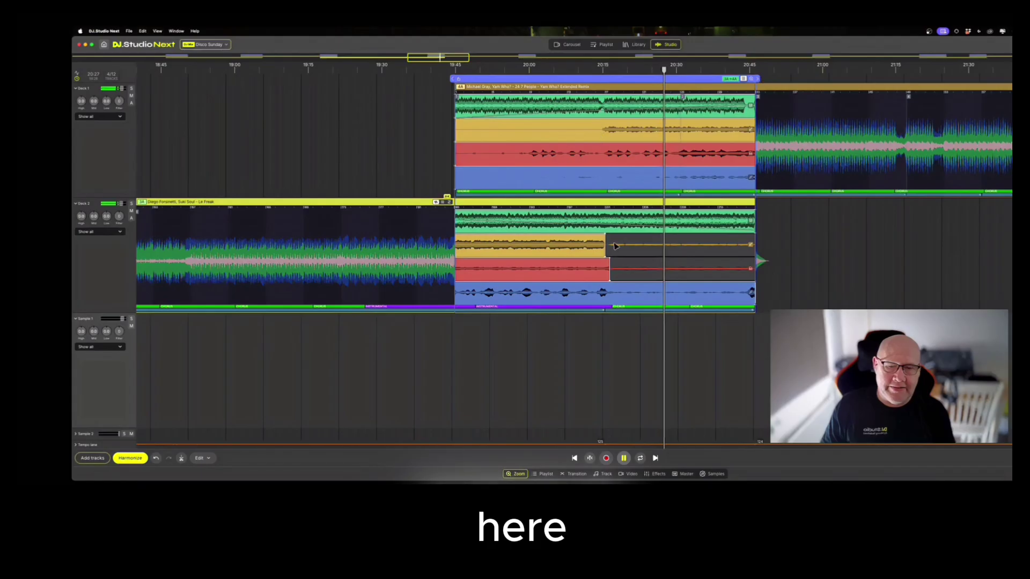
{"action": "scroll", "coordinate": [599, 368], "scroll_direction": "down", "scroll_amount": 2}
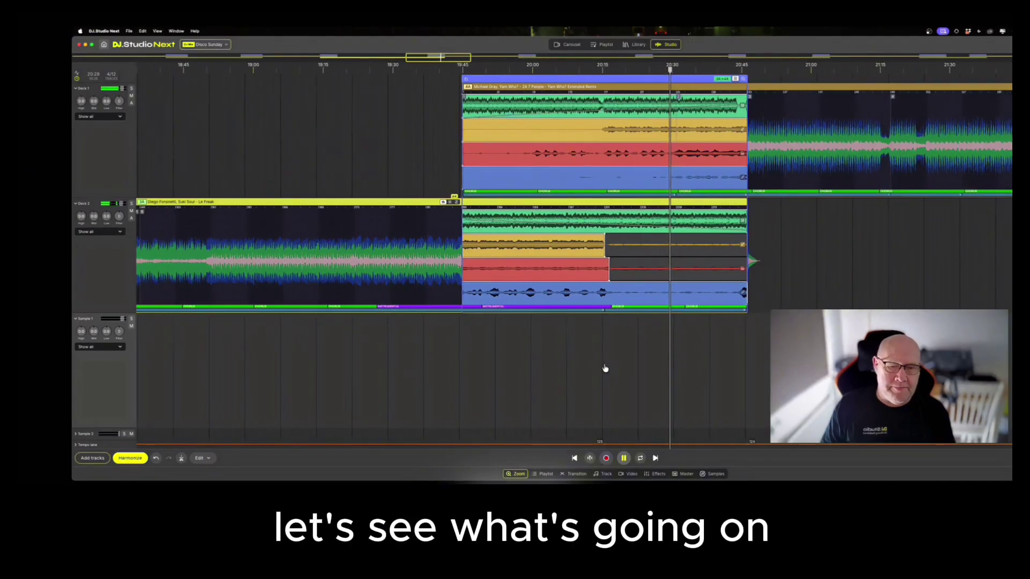
{"action": "left_click_drag", "start_coordinate": [605, 368], "coordinate": [472, 357]}
{"action": "scroll", "coordinate": [514, 355], "scroll_direction": "right", "scroll_amount": 1}
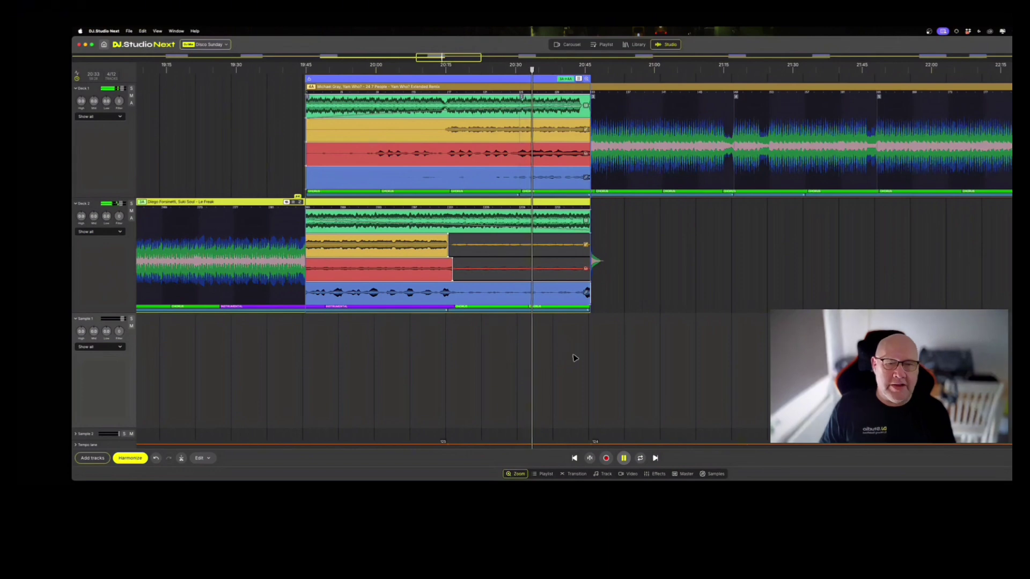
{"action": "scroll", "coordinate": [575, 358], "scroll_direction": "down", "scroll_amount": 1}
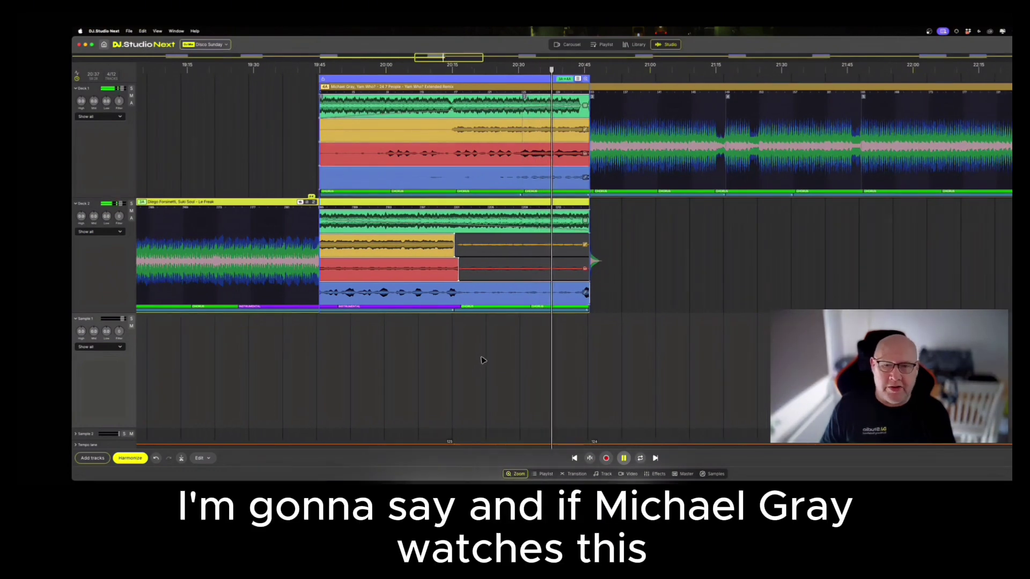
{"action": "scroll", "coordinate": [484, 361], "scroll_direction": "down", "scroll_amount": 1}
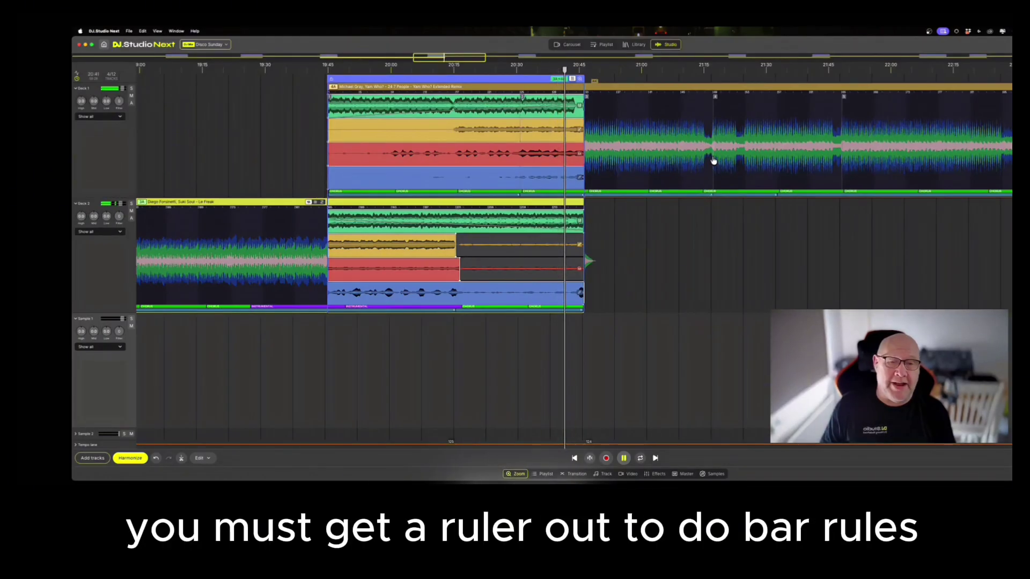
Examine 24 7 People up to its transition into The Word Is Love, pausing the playback, and view the surrounding tracks
{"action": "scroll", "coordinate": [554, 292], "scroll_direction": "right", "scroll_amount": 5}
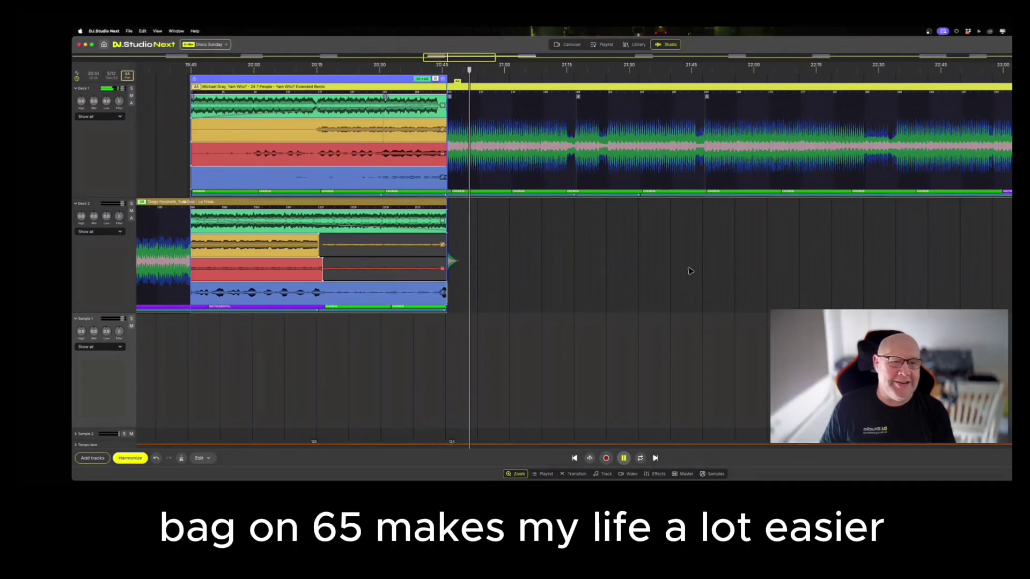
{"action": "scroll", "coordinate": [629, 304], "scroll_direction": "down", "scroll_amount": 4}
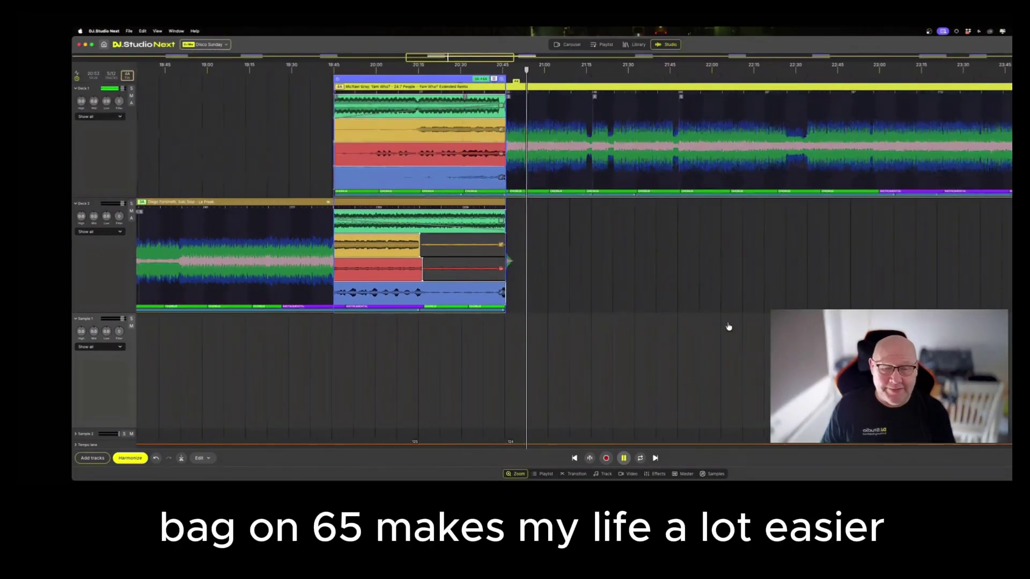
{"action": "left_click_drag", "start_coordinate": [729, 326], "coordinate": [501, 294]}
{"action": "left_click_drag", "start_coordinate": [700, 305], "coordinate": [542, 294]}
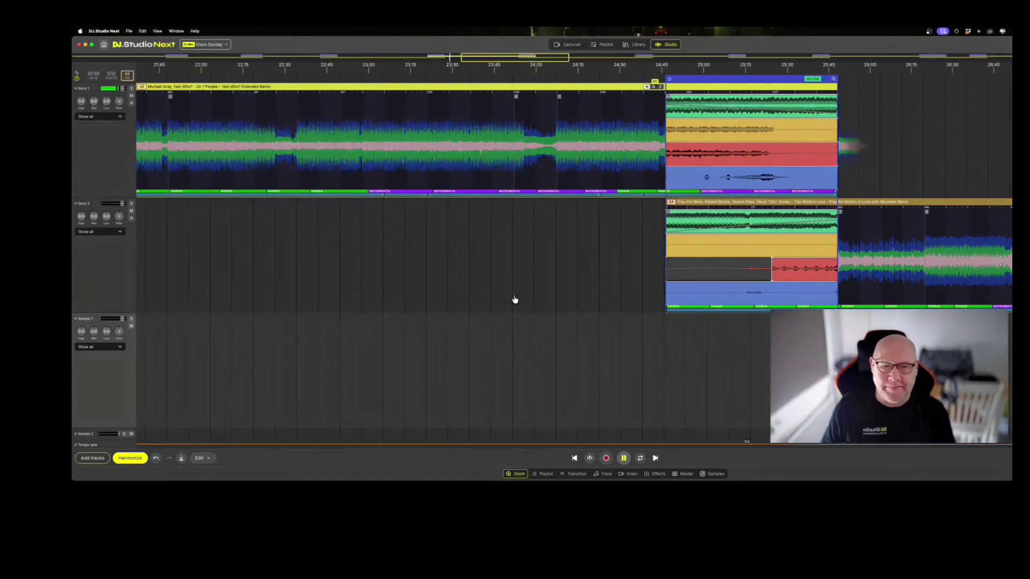
{"action": "left_click", "coordinate": [624, 458]}
{"action": "scroll", "coordinate": [531, 356], "scroll_direction": "down", "scroll_amount": 5}
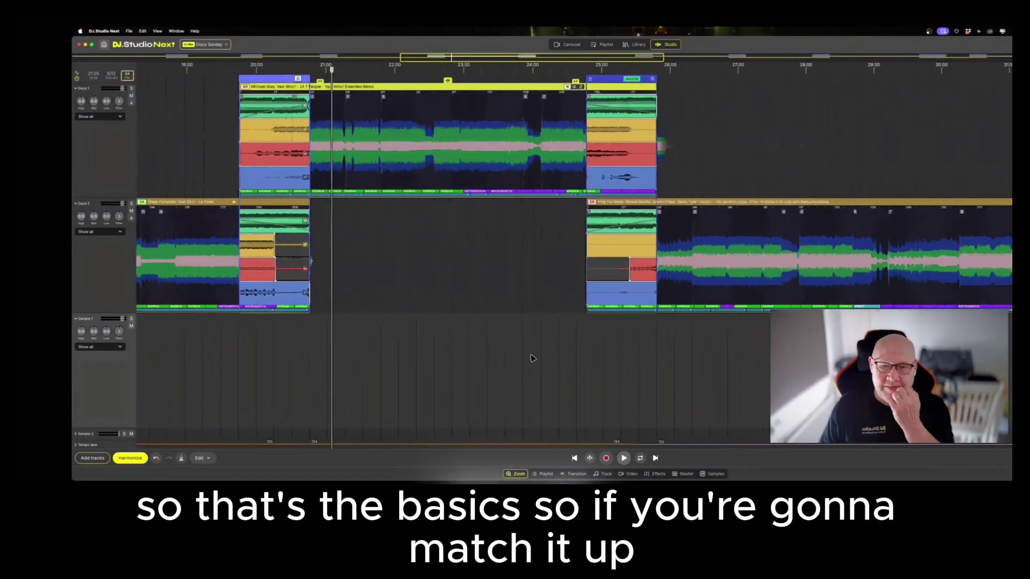
{"action": "scroll", "coordinate": [458, 307], "scroll_direction": "down", "scroll_amount": 2}
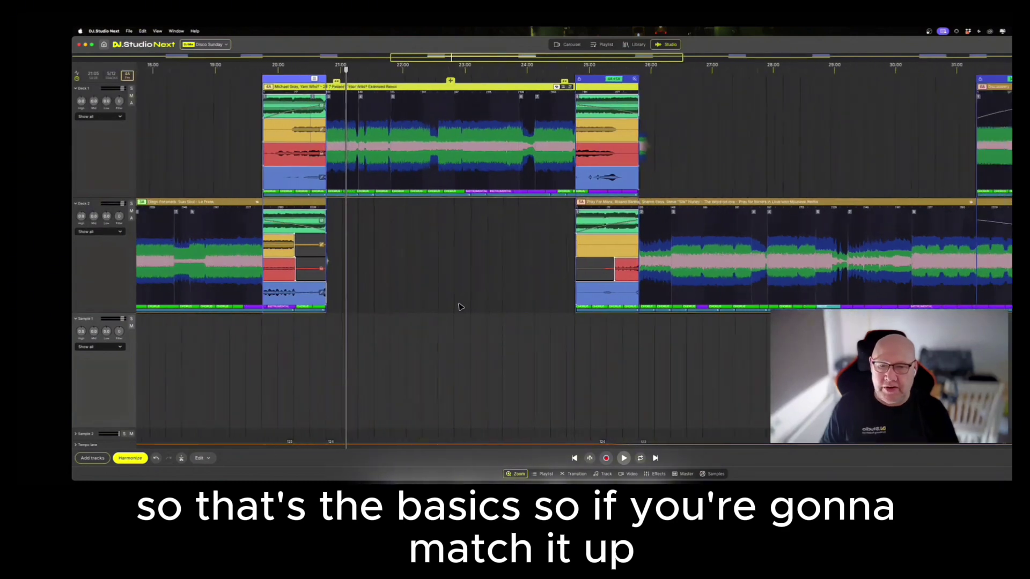
{"action": "scroll", "coordinate": [459, 316], "scroll_direction": "down", "scroll_amount": 1}
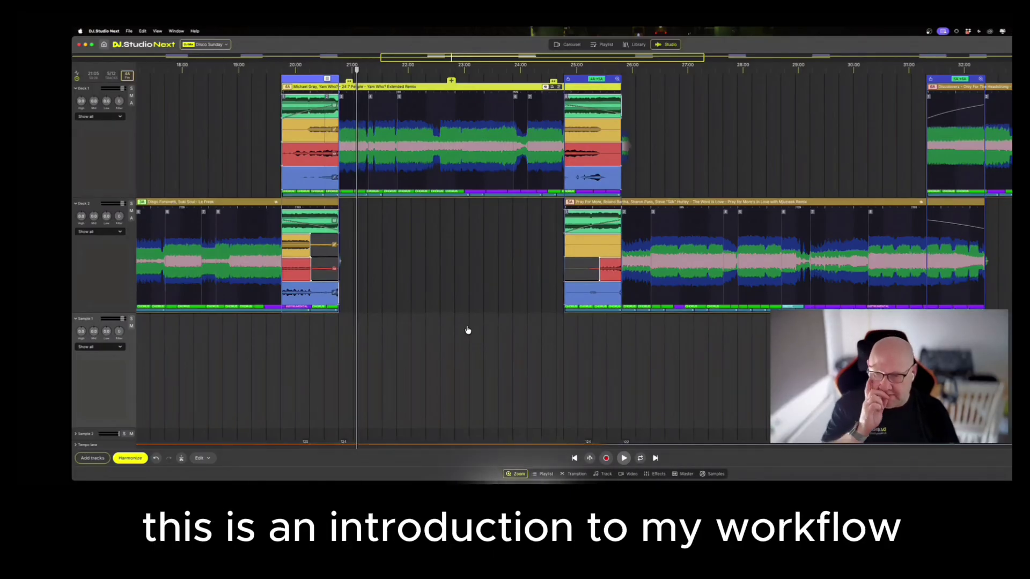
{"action": "scroll", "coordinate": [432, 338], "scroll_direction": "down", "scroll_amount": 1}
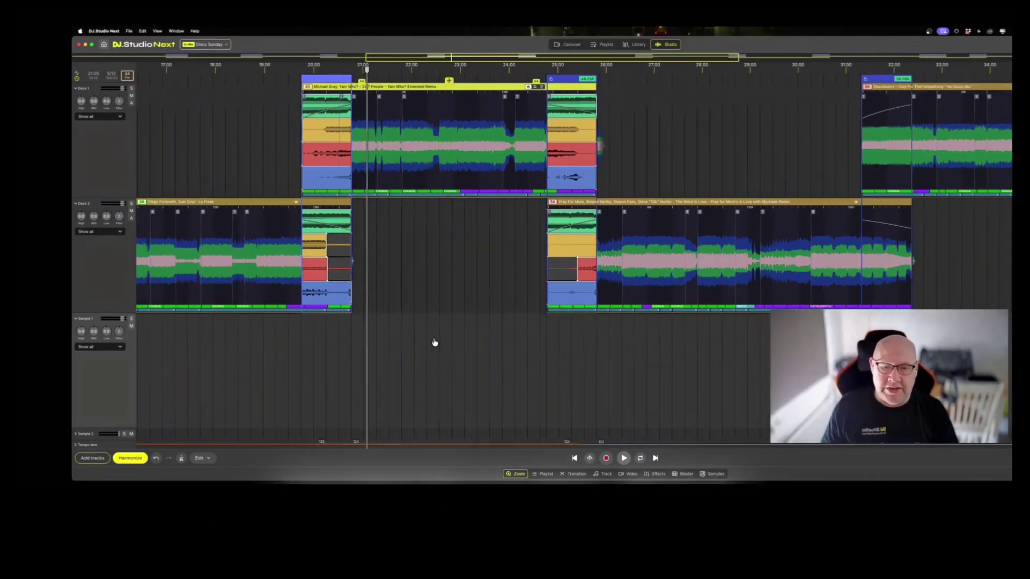
Return to the start of the mix and show the transition from Crazy Love into My Everything
{"action": "scroll", "coordinate": [322, 354], "scroll_direction": "left", "scroll_amount": 10}
{"action": "scroll", "coordinate": [346, 361], "scroll_direction": "left", "scroll_amount": 8}
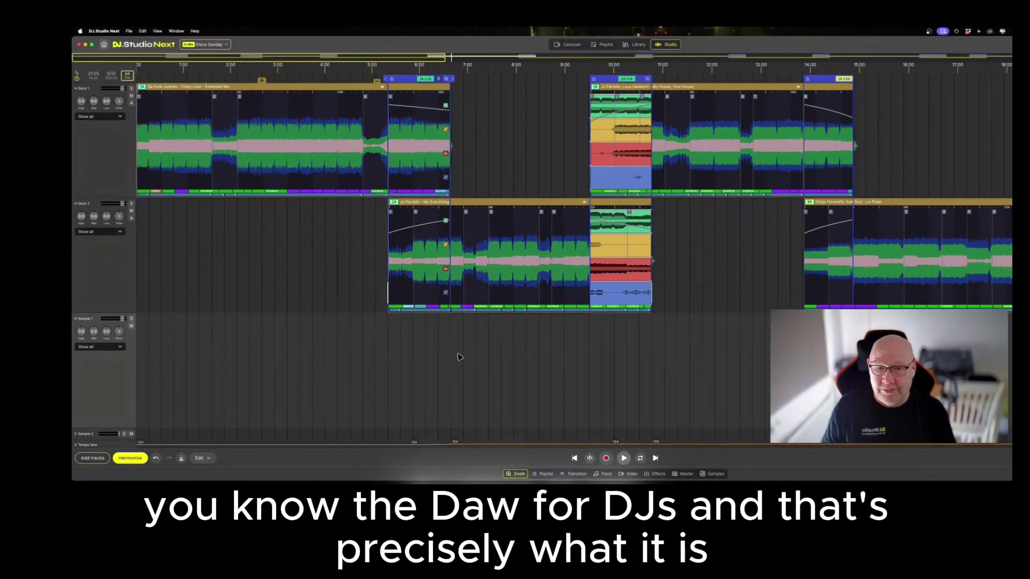
{"action": "scroll", "coordinate": [398, 339], "scroll_direction": "up", "scroll_amount": 5}
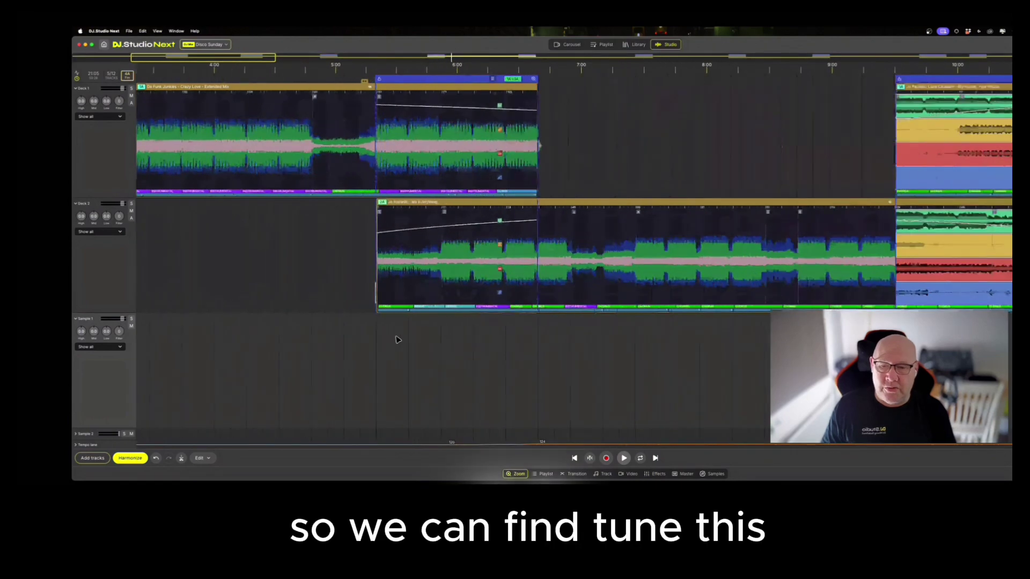
{"action": "scroll", "coordinate": [475, 367], "scroll_direction": "down", "scroll_amount": 3}
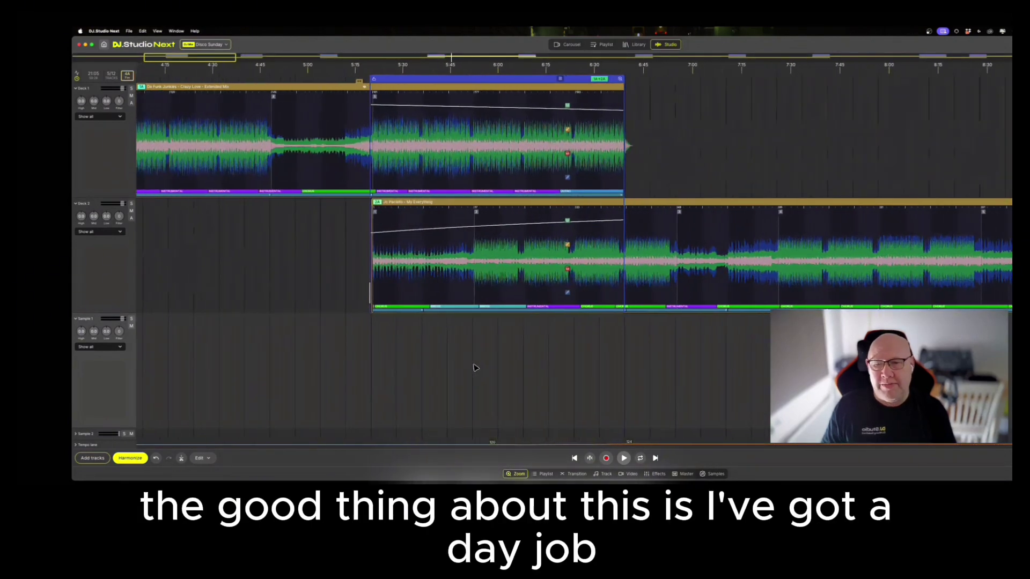
{"action": "scroll", "coordinate": [475, 367], "scroll_direction": "down", "scroll_amount": 2}
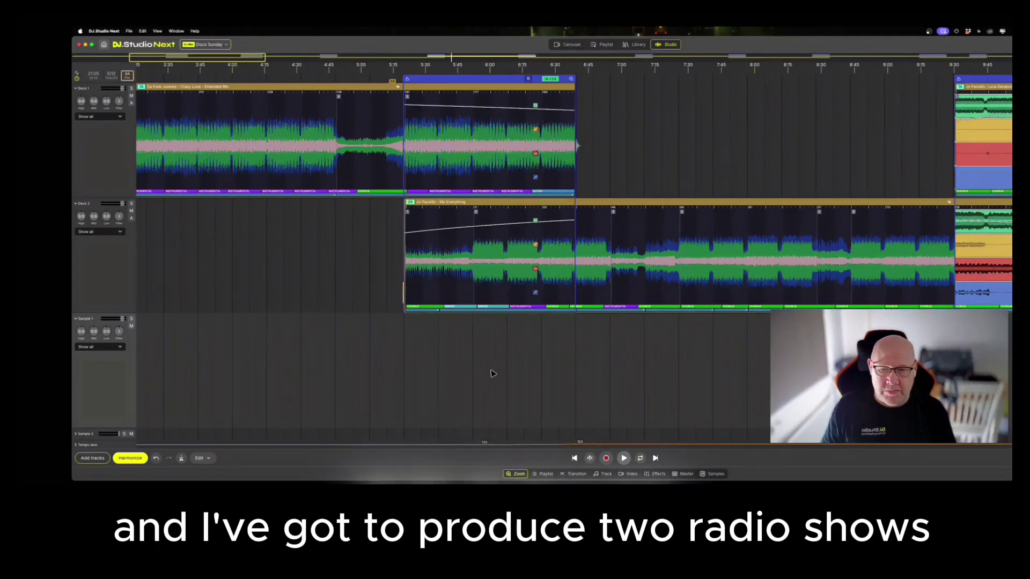
{"action": "scroll", "coordinate": [535, 367], "scroll_direction": "down", "scroll_amount": 1}
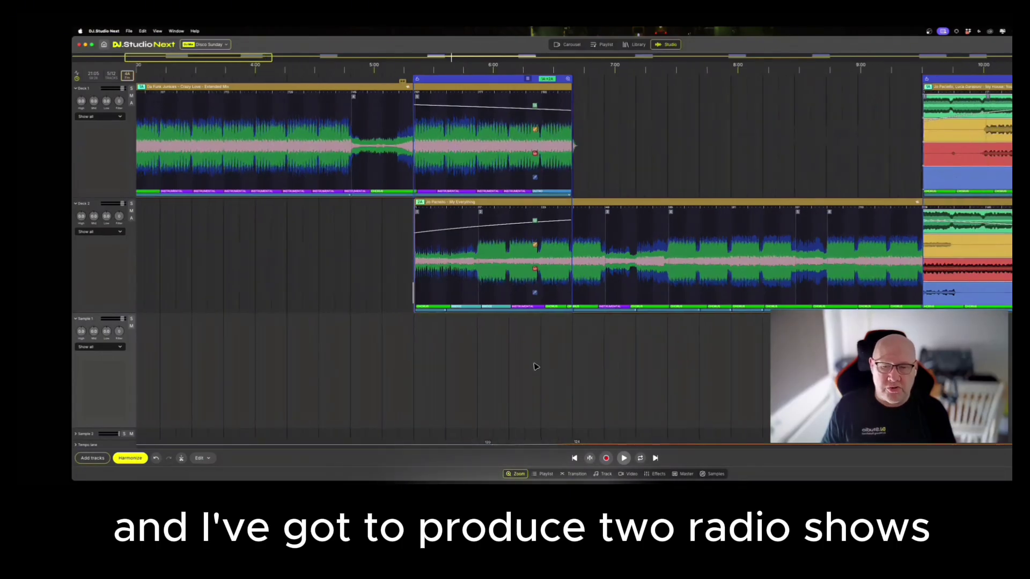
{"action": "scroll", "coordinate": [542, 379], "scroll_direction": "down", "scroll_amount": 1}
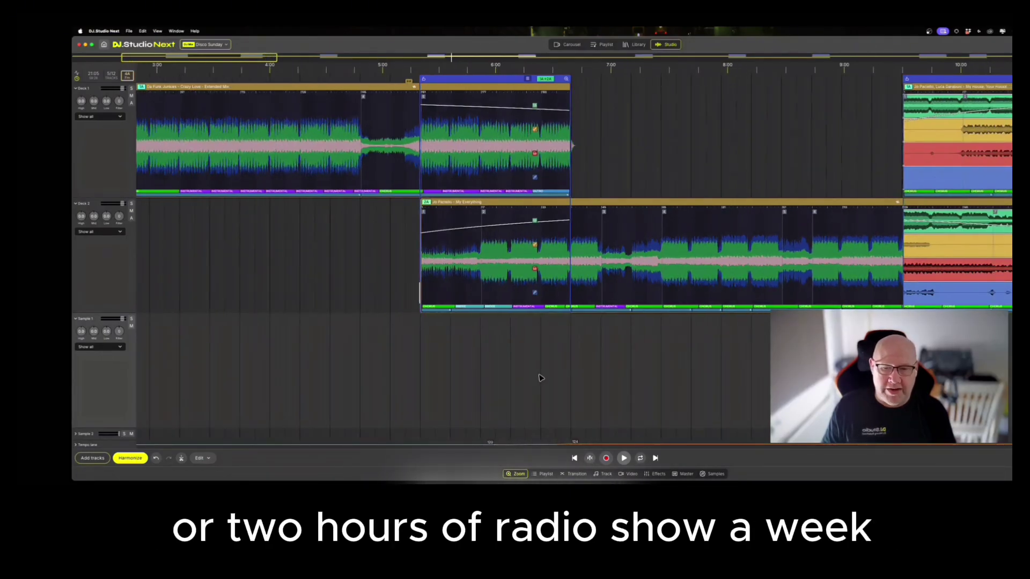
{"action": "left_click_drag", "start_coordinate": [703, 370], "coordinate": [603, 356]}
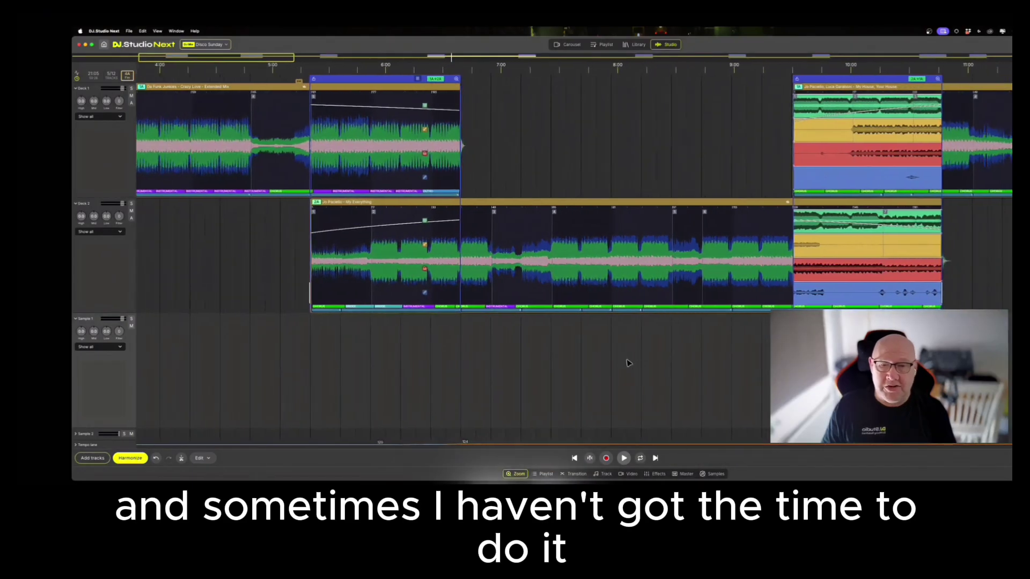
{"action": "scroll", "coordinate": [618, 362], "scroll_direction": "down", "scroll_amount": 1}
{"action": "scroll", "coordinate": [618, 362], "scroll_direction": "down", "scroll_amount": 1}
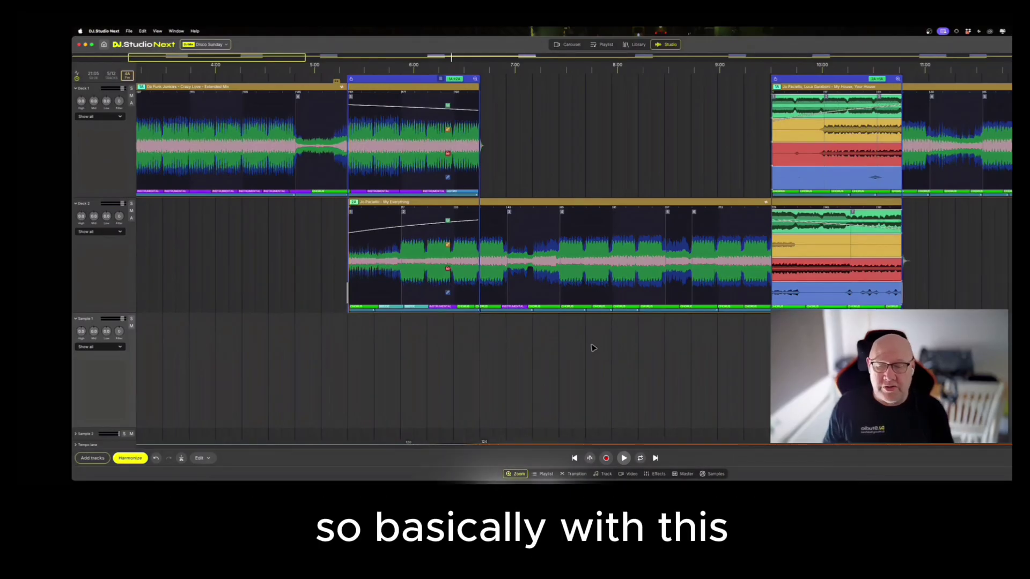
{"action": "scroll", "coordinate": [593, 348], "scroll_direction": "down", "scroll_amount": 1}
{"action": "scroll", "coordinate": [707, 347], "scroll_direction": "right", "scroll_amount": 5}
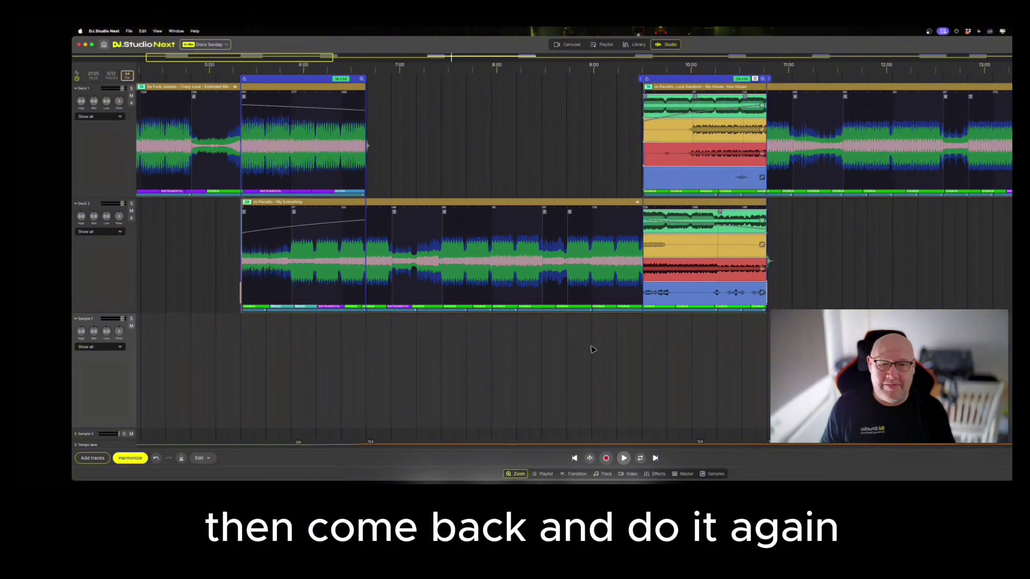
{"action": "scroll", "coordinate": [623, 356], "scroll_direction": "down", "scroll_amount": 3}
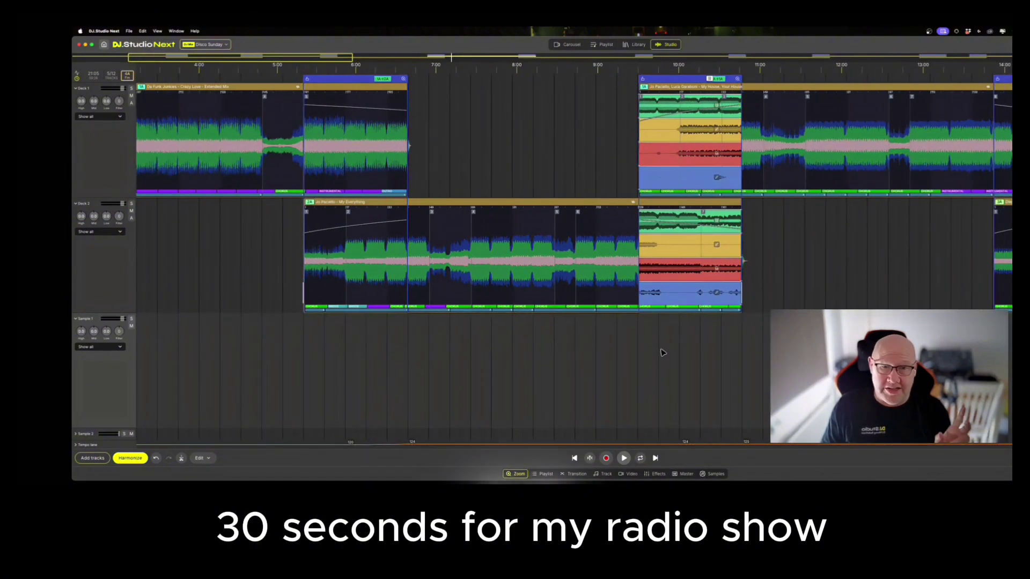
{"action": "scroll", "coordinate": [666, 364], "scroll_direction": "down", "scroll_amount": 1}
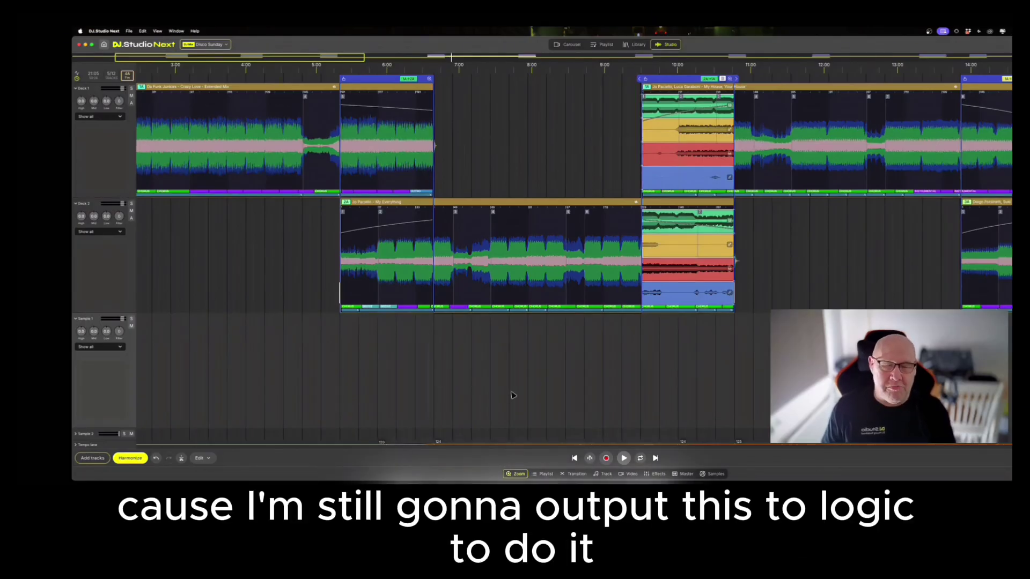
{"action": "scroll", "coordinate": [535, 396], "scroll_direction": "down", "scroll_amount": 3}
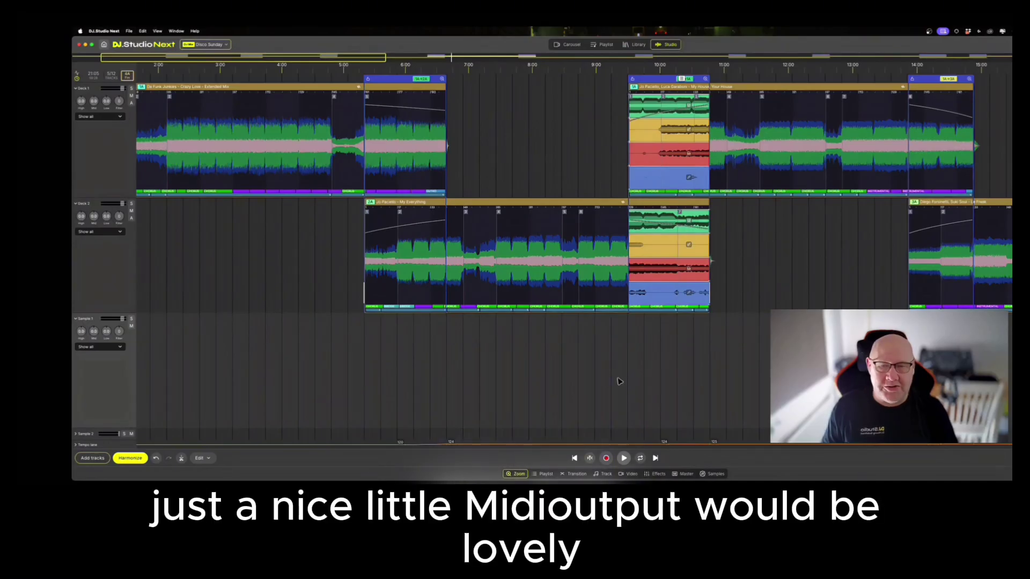
{"action": "scroll", "coordinate": [594, 380], "scroll_direction": "down", "scroll_amount": 2}
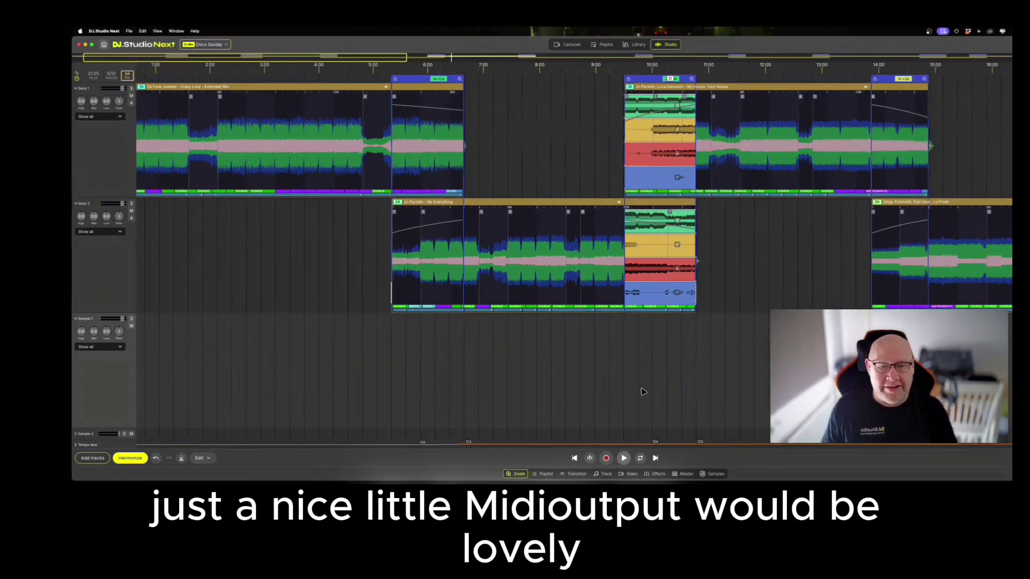
Look through the rest of the mix up to the City Lights vocal sample on the Sample 1 track near 54:00
{"action": "scroll", "coordinate": [675, 388], "scroll_direction": "right", "scroll_amount": 10}
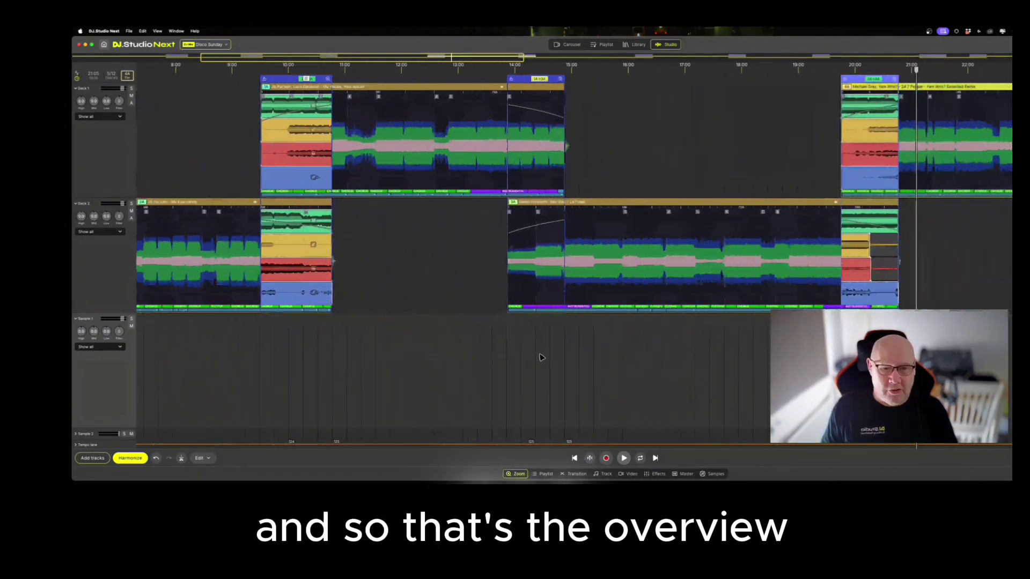
{"action": "scroll", "coordinate": [670, 364], "scroll_direction": "right", "scroll_amount": 8}
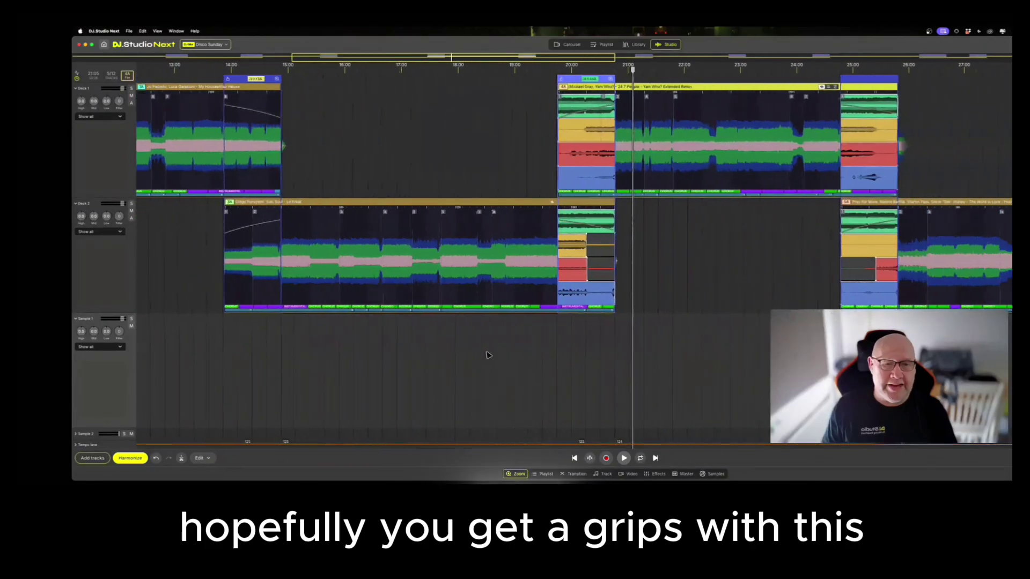
{"action": "scroll", "coordinate": [758, 361], "scroll_direction": "right", "scroll_amount": 7}
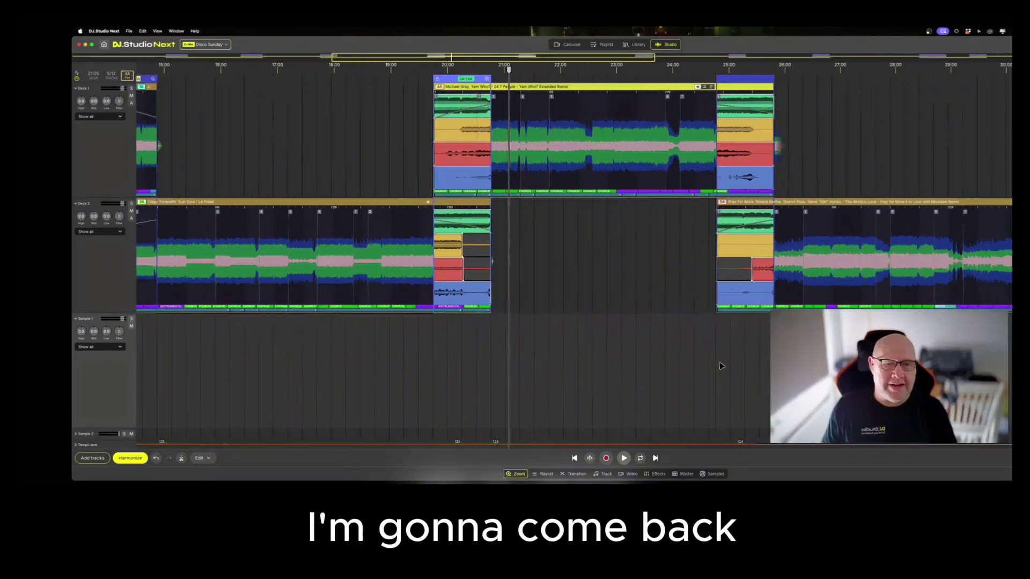
{"action": "scroll", "coordinate": [668, 362], "scroll_direction": "down", "scroll_amount": 3}
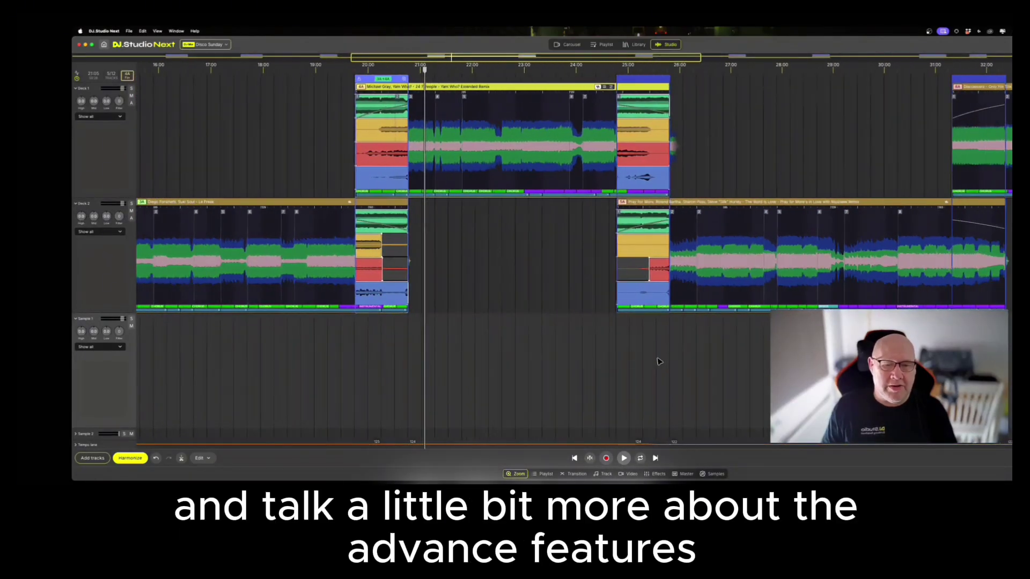
{"action": "scroll", "coordinate": [706, 365], "scroll_direction": "down", "scroll_amount": 10}
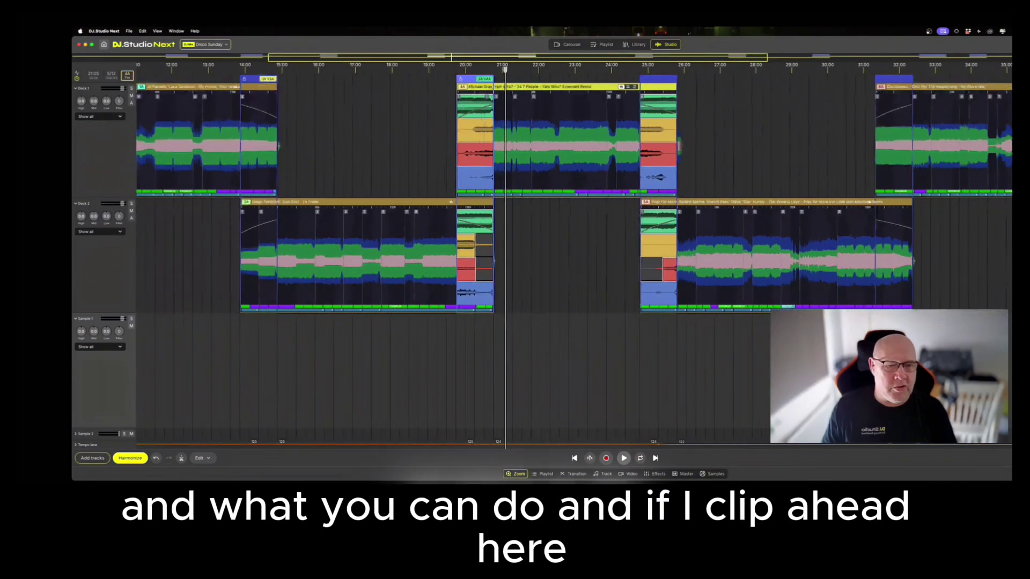
{"action": "scroll", "coordinate": [673, 375], "scroll_direction": "up", "scroll_amount": 3}
{"action": "scroll", "coordinate": [673, 376], "scroll_direction": "right", "scroll_amount": 10}
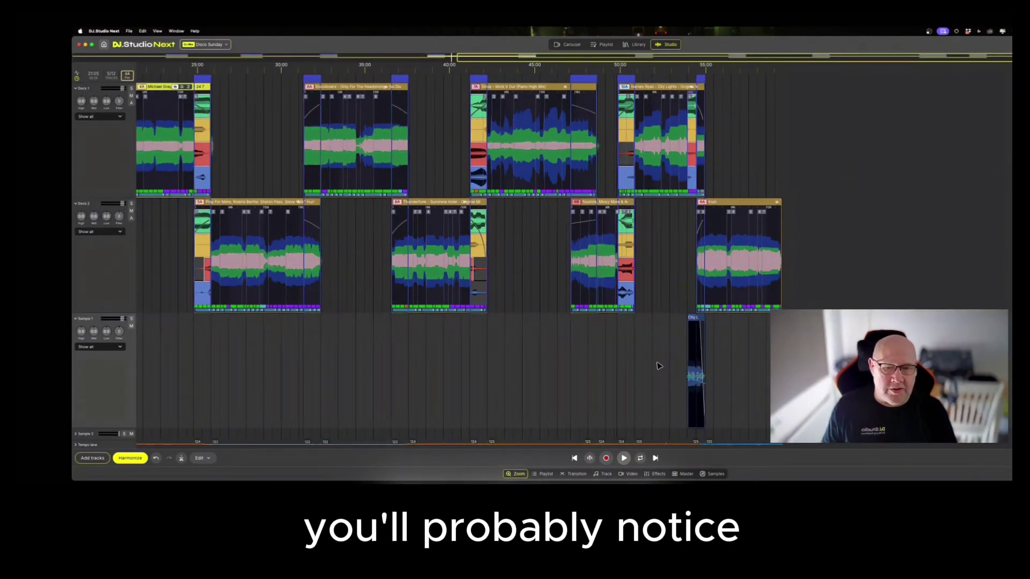
{"action": "scroll", "coordinate": [673, 375], "scroll_direction": "up", "scroll_amount": 5}
{"action": "scroll", "coordinate": [699, 372], "scroll_direction": "up", "scroll_amount": 2}
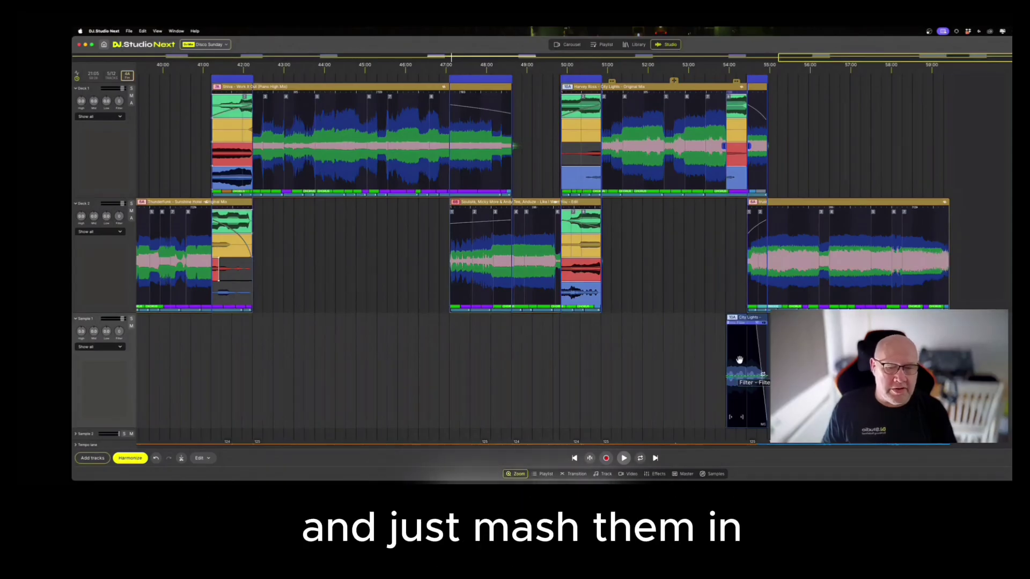
Play City Lights from about 53:40 and pause just before its vocal sample begins
{"action": "left_click", "coordinate": [715, 393]}
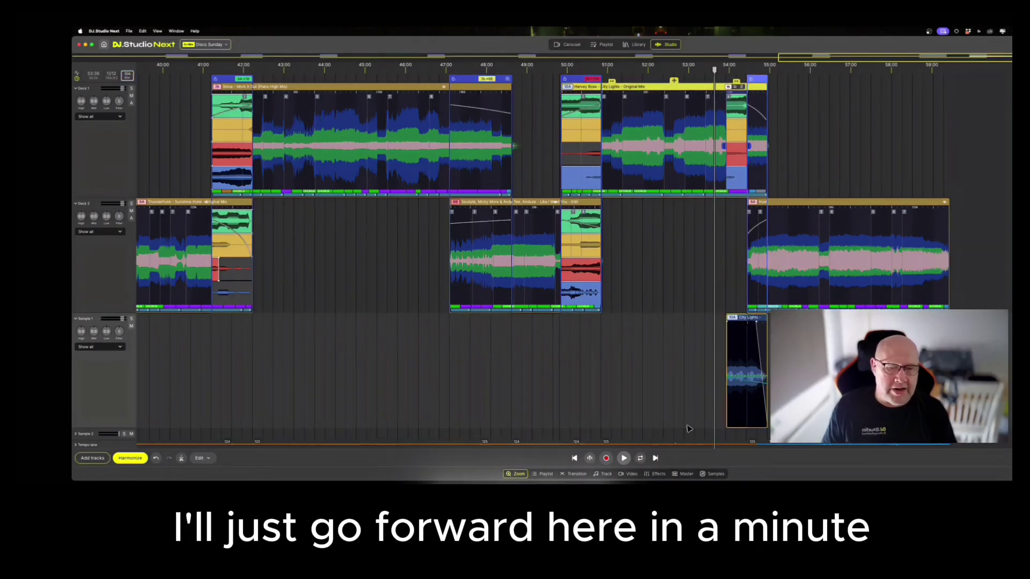
{"action": "left_click", "coordinate": [624, 459]}
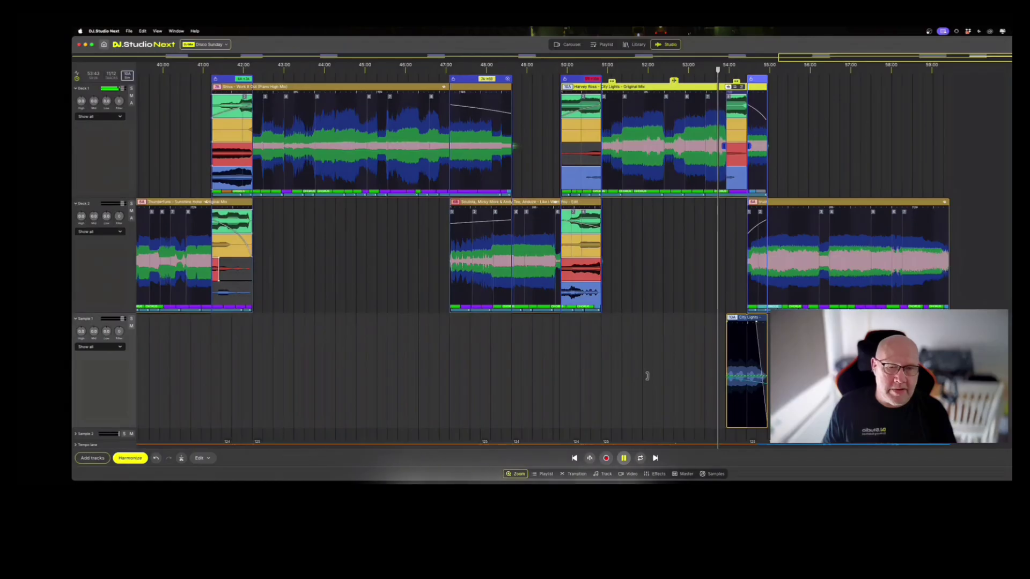
{"action": "scroll", "coordinate": [661, 362], "scroll_direction": "up", "scroll_amount": 5}
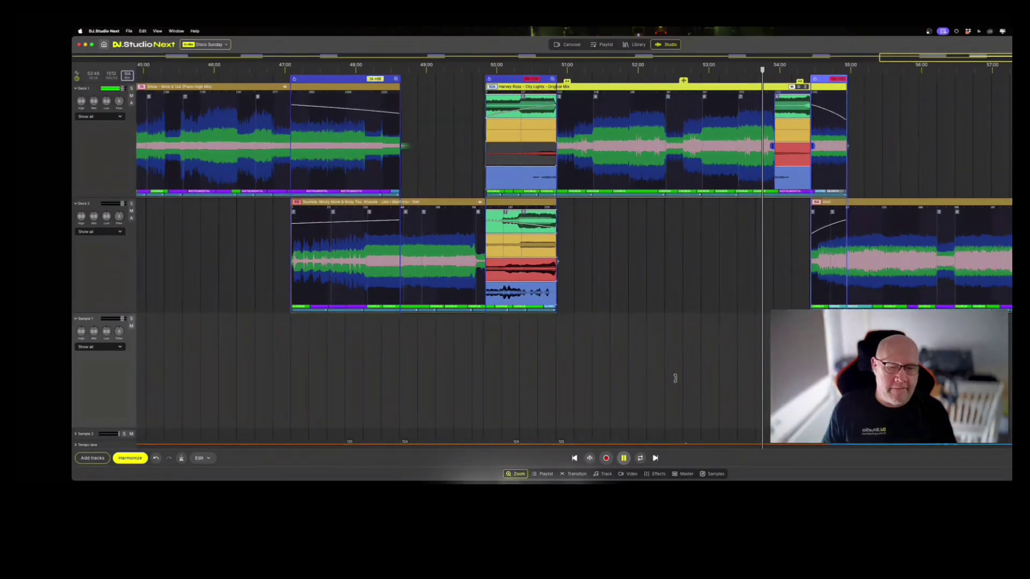
{"action": "left_click_drag", "start_coordinate": [674, 378], "coordinate": [540, 367]}
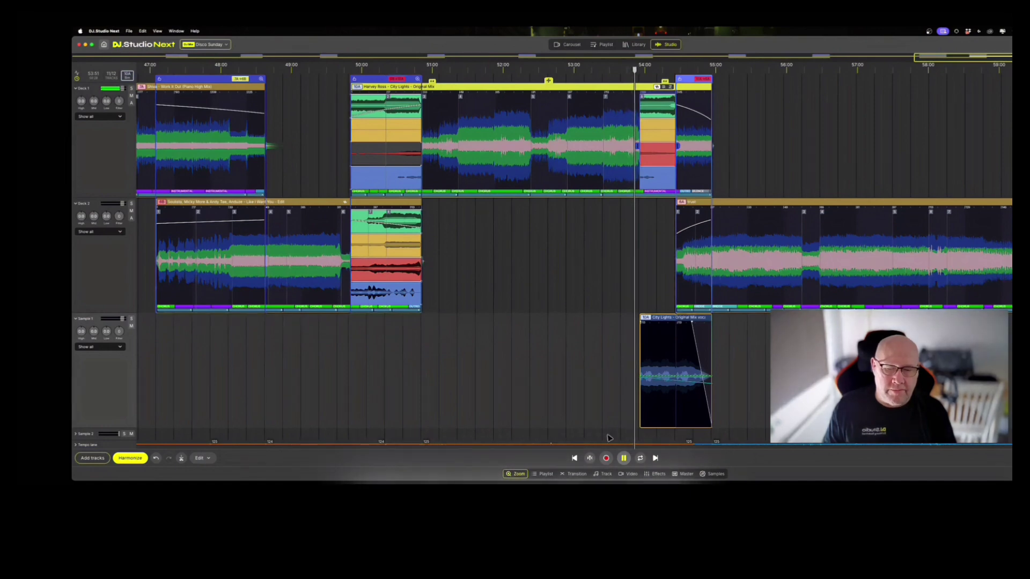
{"action": "left_click", "coordinate": [624, 457]}
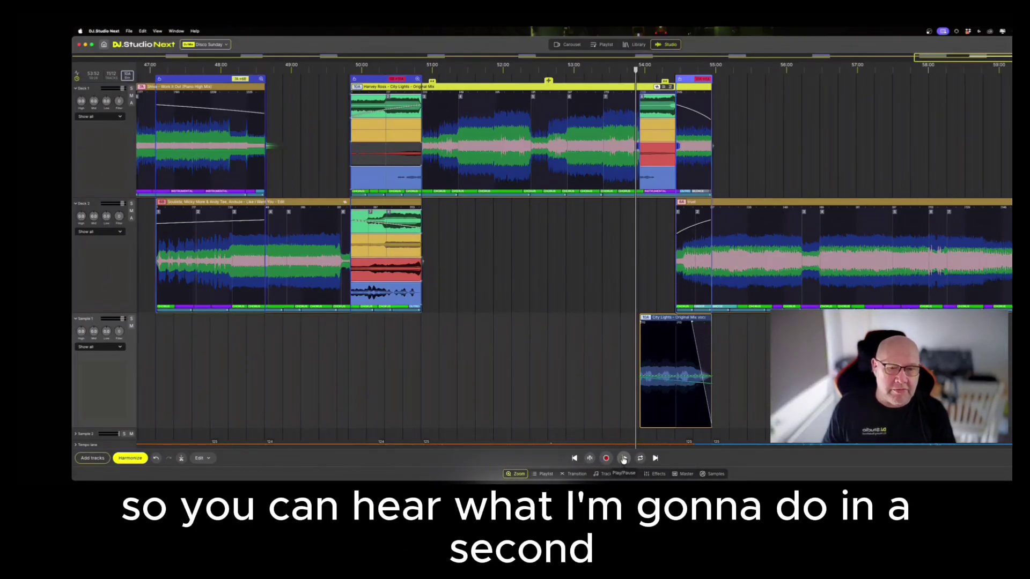
Resume playback and examine the City Lights vocal sample in close-up against the track's stems and the incoming final track
{"action": "left_click", "coordinate": [623, 458]}
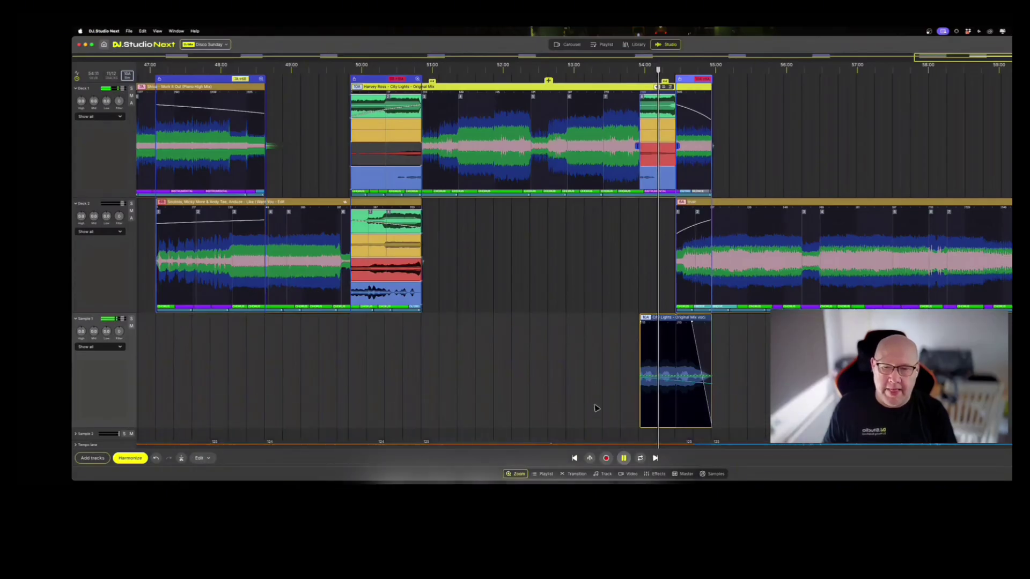
{"action": "scroll", "coordinate": [606, 394], "scroll_direction": "up", "scroll_amount": 10}
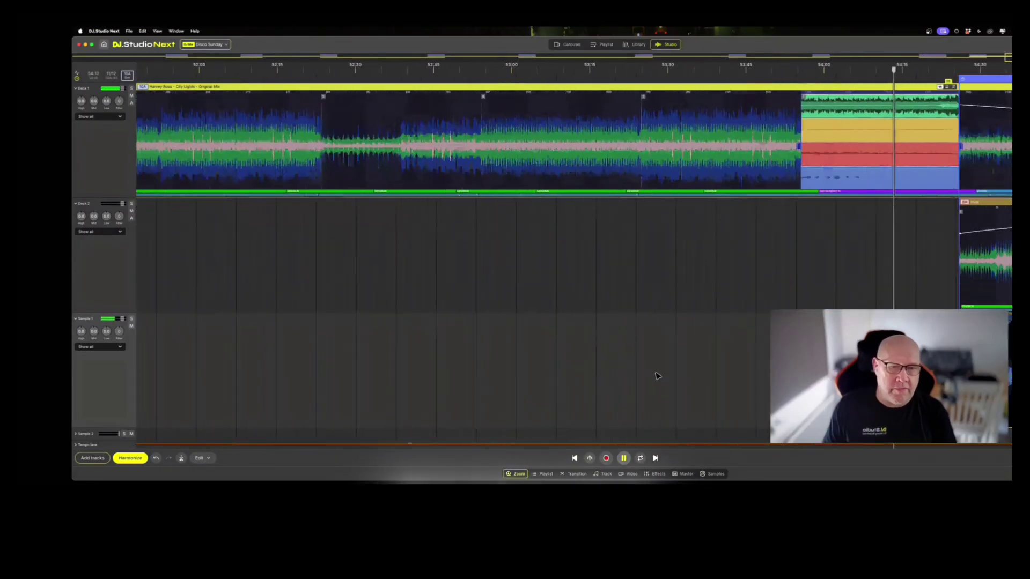
{"action": "left_click_drag", "start_coordinate": [497, 362], "coordinate": [282, 368]}
{"action": "scroll", "coordinate": [310, 343], "scroll_direction": "up", "scroll_amount": 3}
{"action": "scroll", "coordinate": [283, 368], "scroll_direction": "up", "scroll_amount": 1}
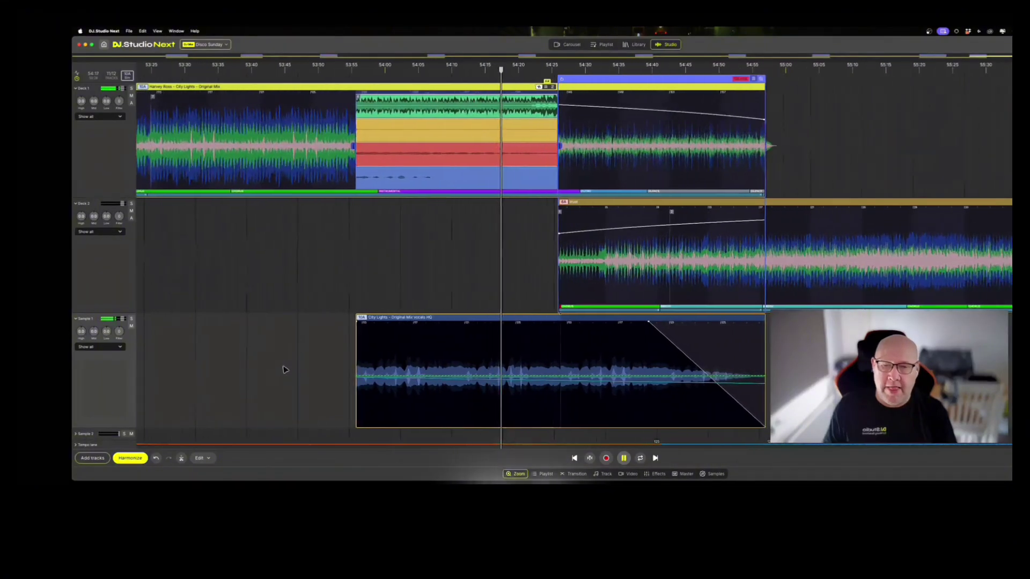
{"action": "scroll", "coordinate": [268, 384], "scroll_direction": "right", "scroll_amount": 2}
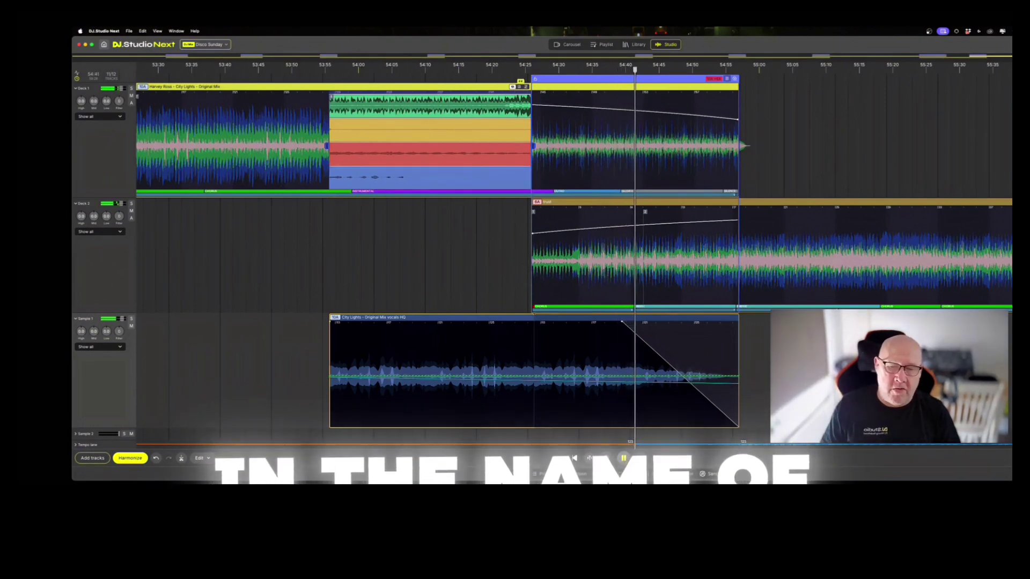
Follow the playback through the vocal sample's fade-out and the transition from City Lights into the final track
{"action": "scroll", "coordinate": [767, 393], "scroll_direction": "down", "scroll_amount": 2}
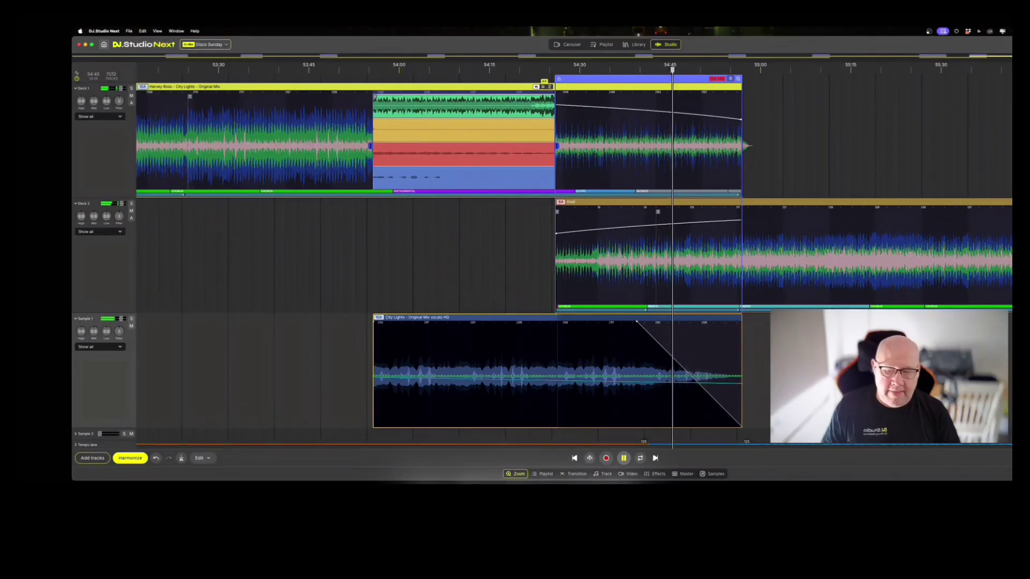
{"action": "scroll", "coordinate": [766, 393], "scroll_direction": "down", "scroll_amount": 1}
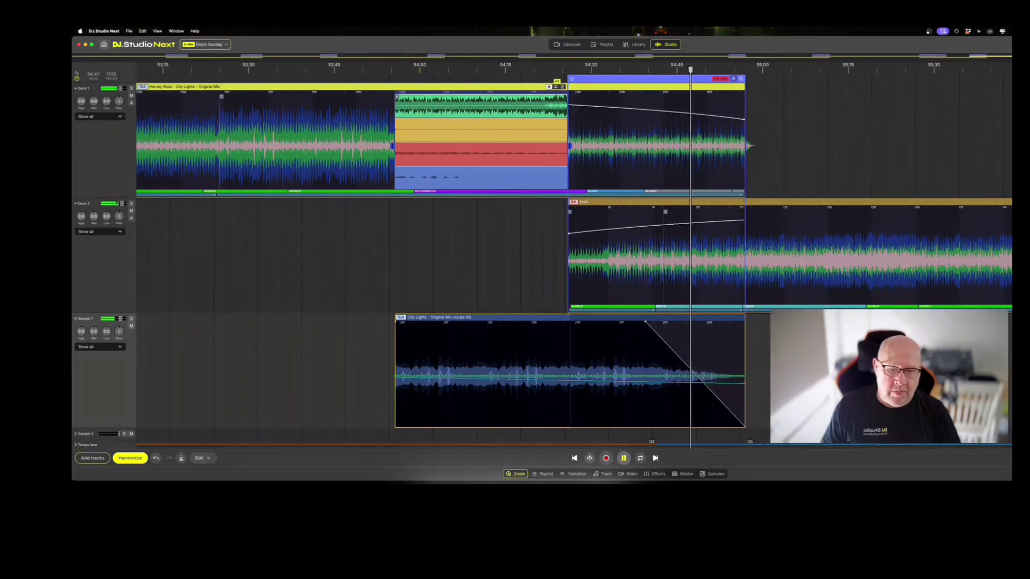
{"action": "scroll", "coordinate": [766, 378], "scroll_direction": "right", "scroll_amount": 3}
{"action": "scroll", "coordinate": [765, 378], "scroll_direction": "right", "scroll_amount": 1}
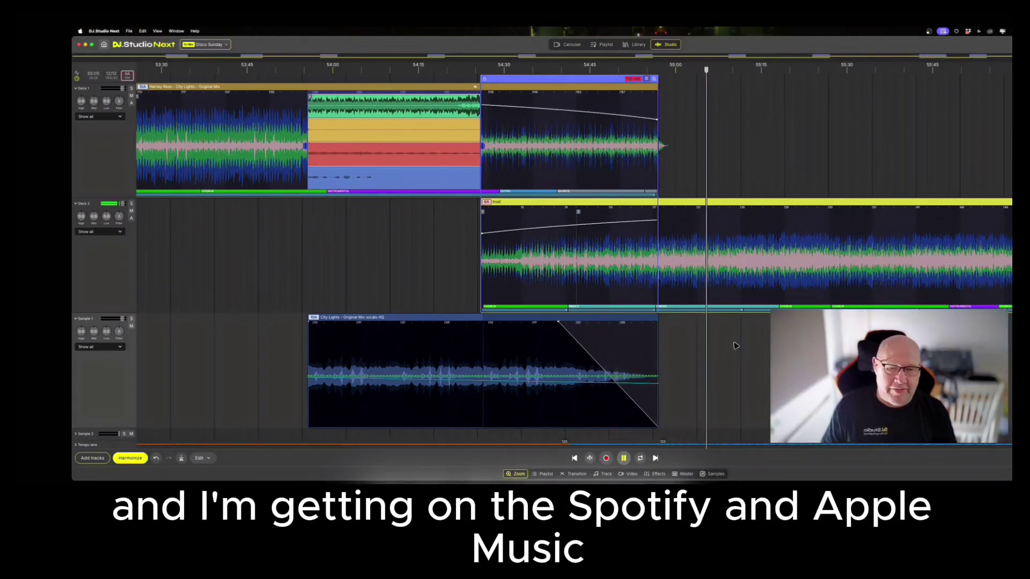
{"action": "scroll", "coordinate": [690, 345], "scroll_direction": "down", "scroll_amount": 4}
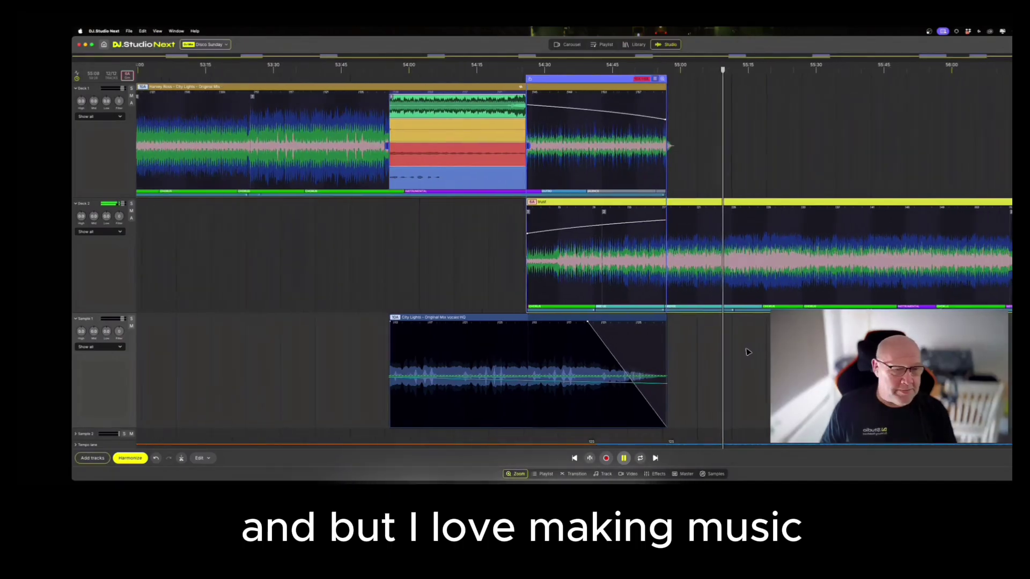
{"action": "scroll", "coordinate": [743, 351], "scroll_direction": "right", "scroll_amount": 5}
{"action": "scroll", "coordinate": [672, 353], "scroll_direction": "right", "scroll_amount": 1}
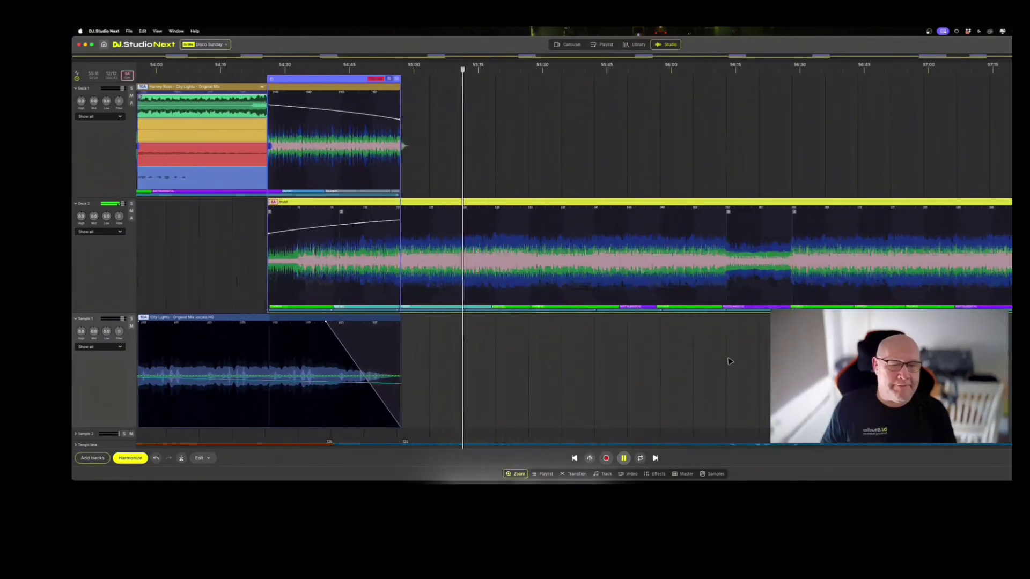